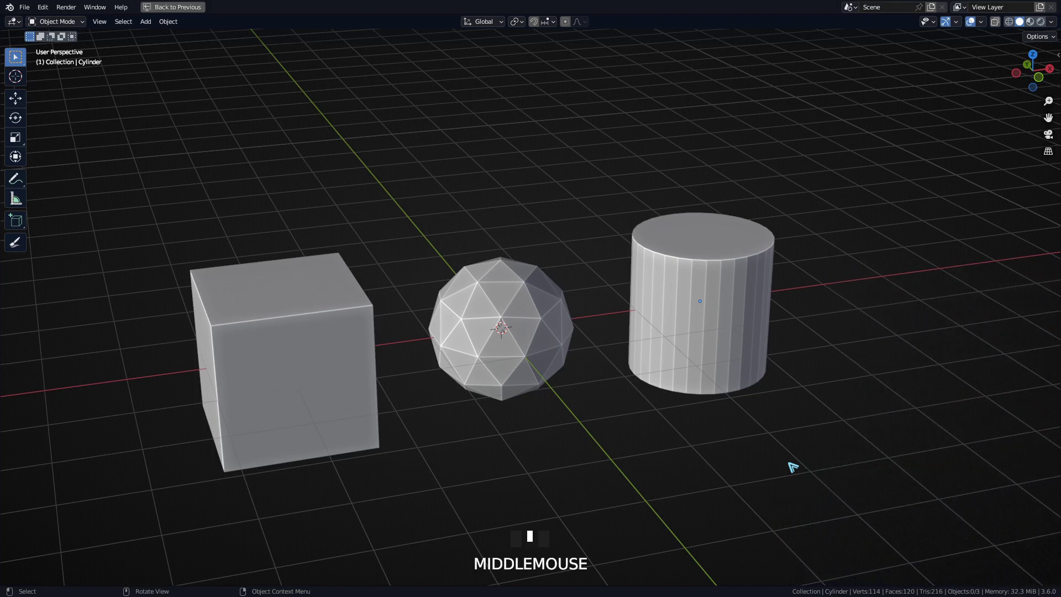
# - Parent the cylinder to the icosphere and leave only the icosphere selected
pyautogui.click(719, 300)
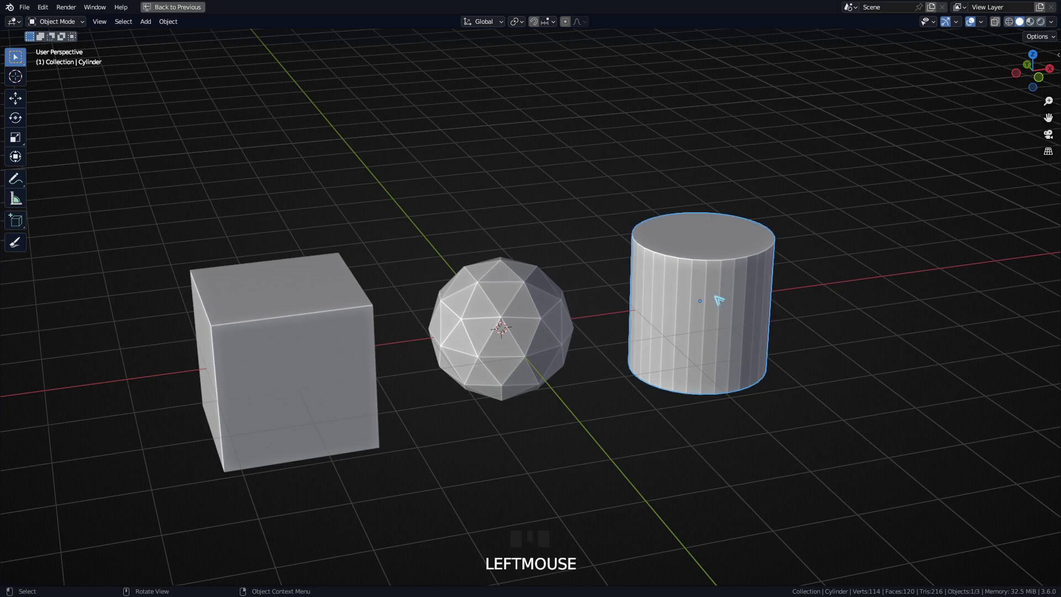
pyautogui.keyDown('shift'); pyautogui.click(517, 315); pyautogui.keyUp('shift')
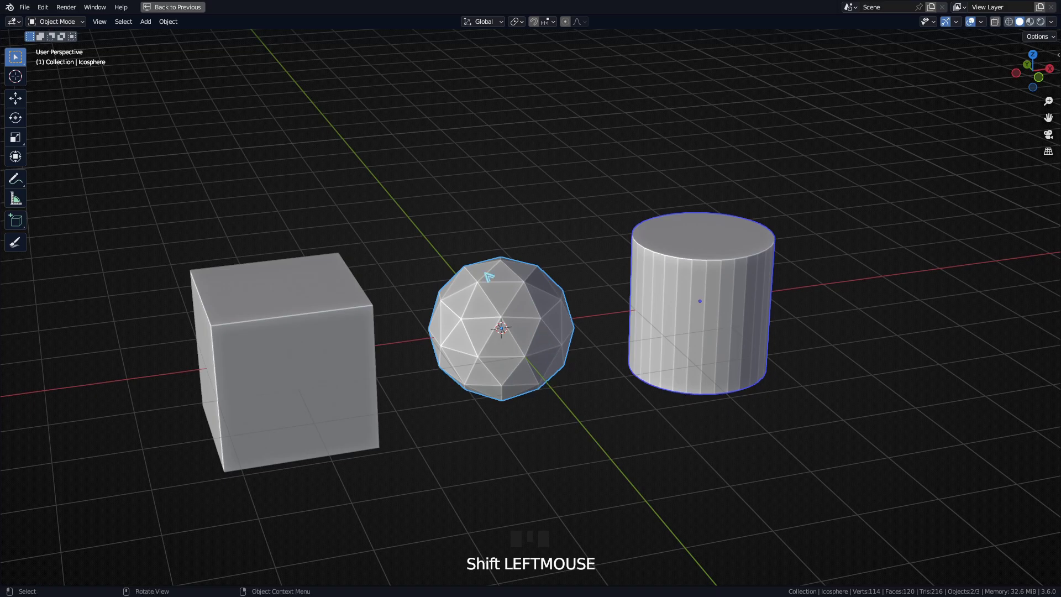
pyautogui.hotkey('ctrl', 'p')
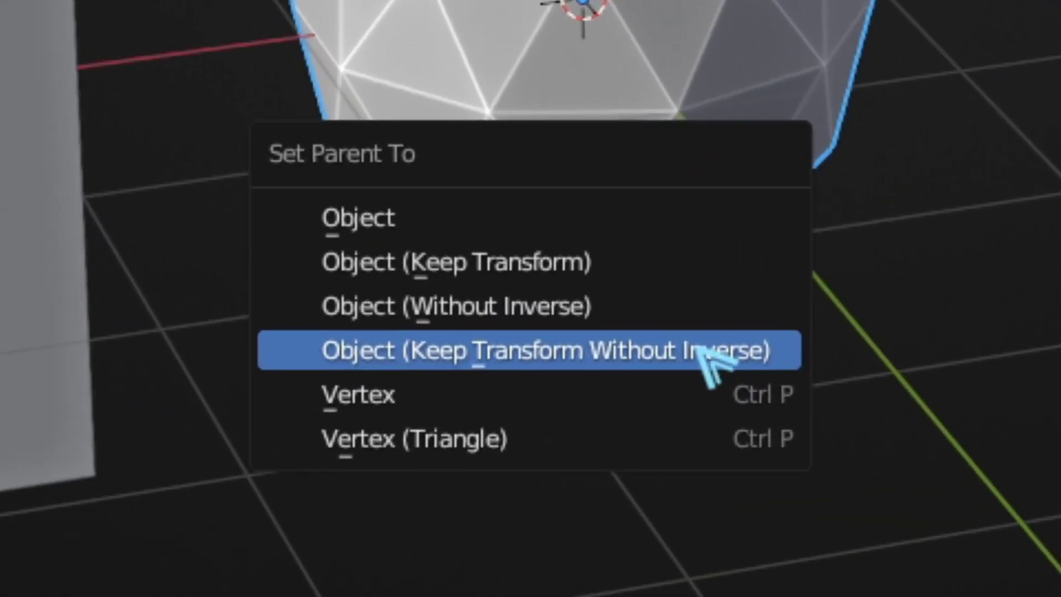
pyautogui.click(484, 383)
pyautogui.click(529, 325)
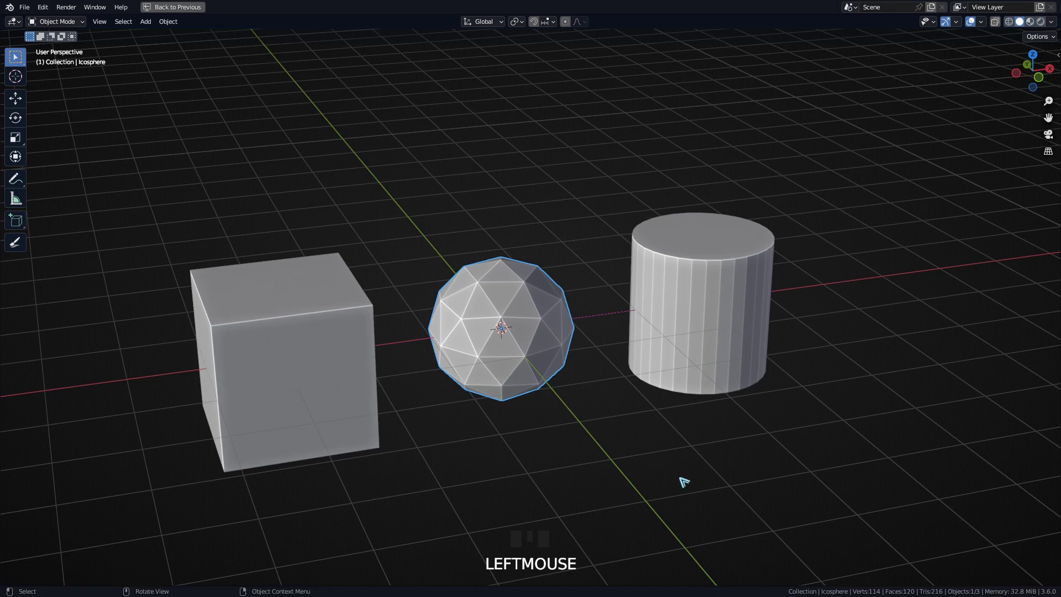
# - Try rotating, scaling and moving the icosphere to test how its child cylinder follows
pyautogui.press('r')
pyautogui.press('r')
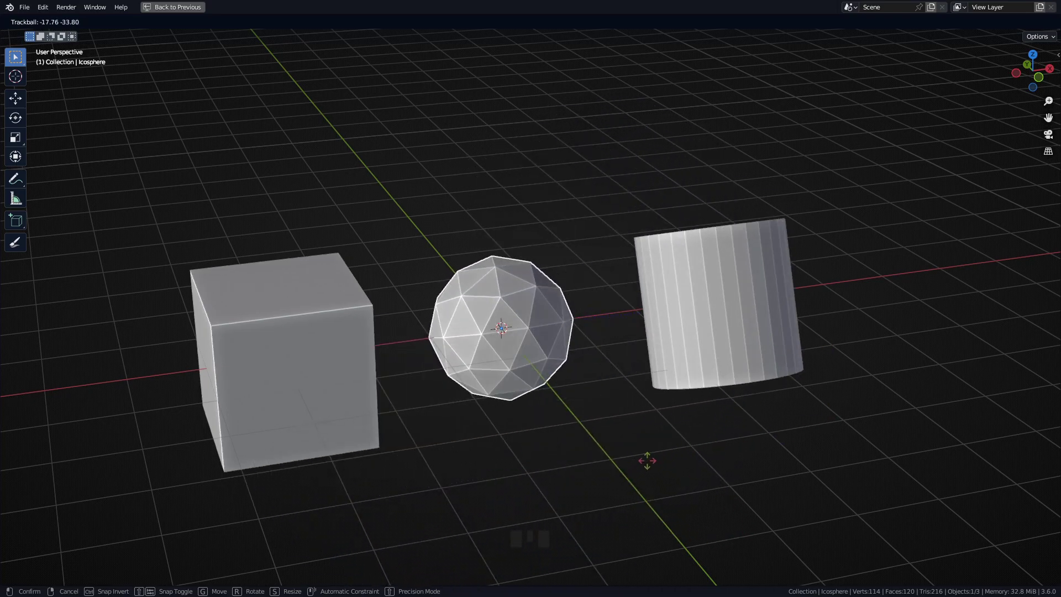
pyautogui.rightClick(669, 451)
pyautogui.press('s')
pyautogui.press('g')
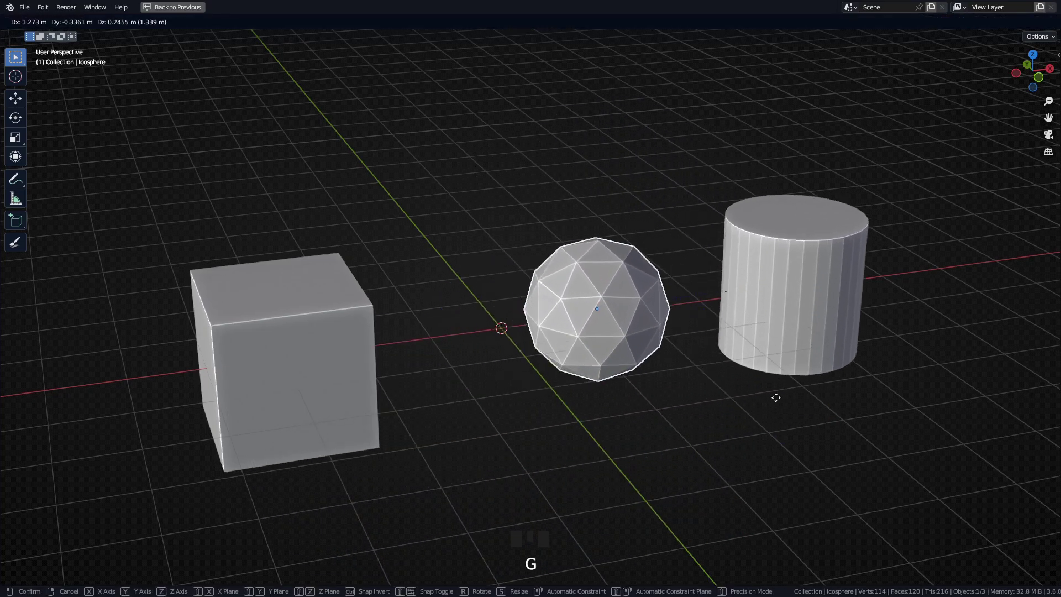
pyautogui.rightClick(677, 393)
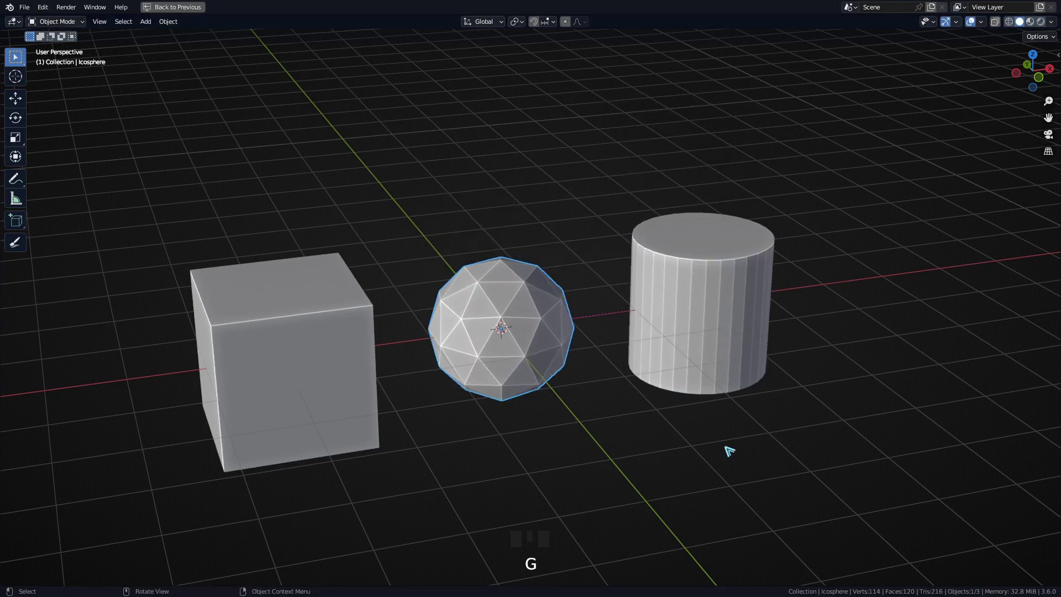
# - Scale down the parent icosphere together with its child cylinder
pyautogui.press('s')
pyautogui.click(643, 425)
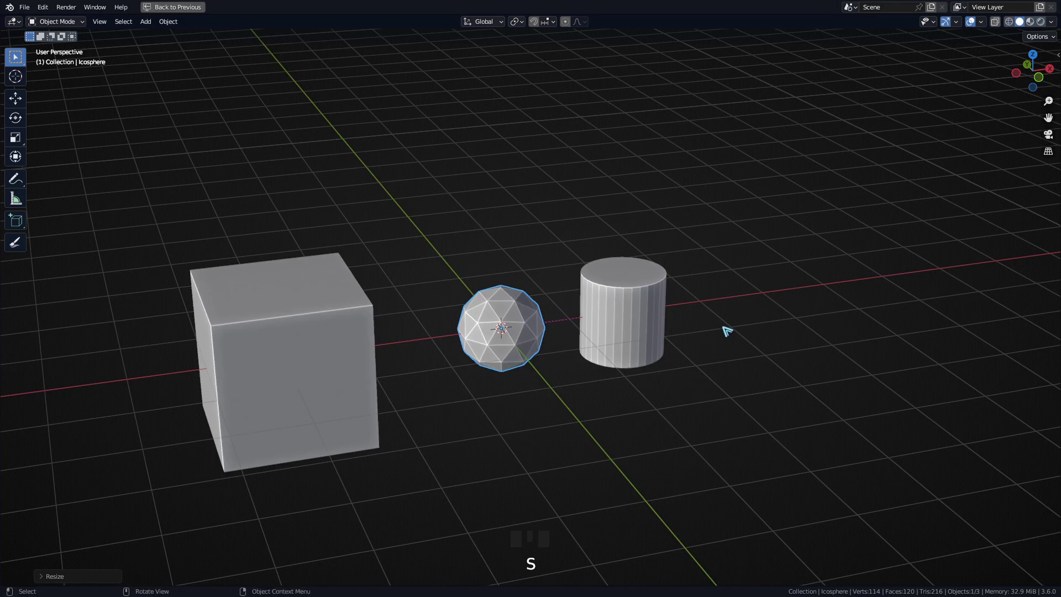
# - Try parenting the scaled cylinder to the cube with the Object (Keep Transform) option
pyautogui.click(624, 326)
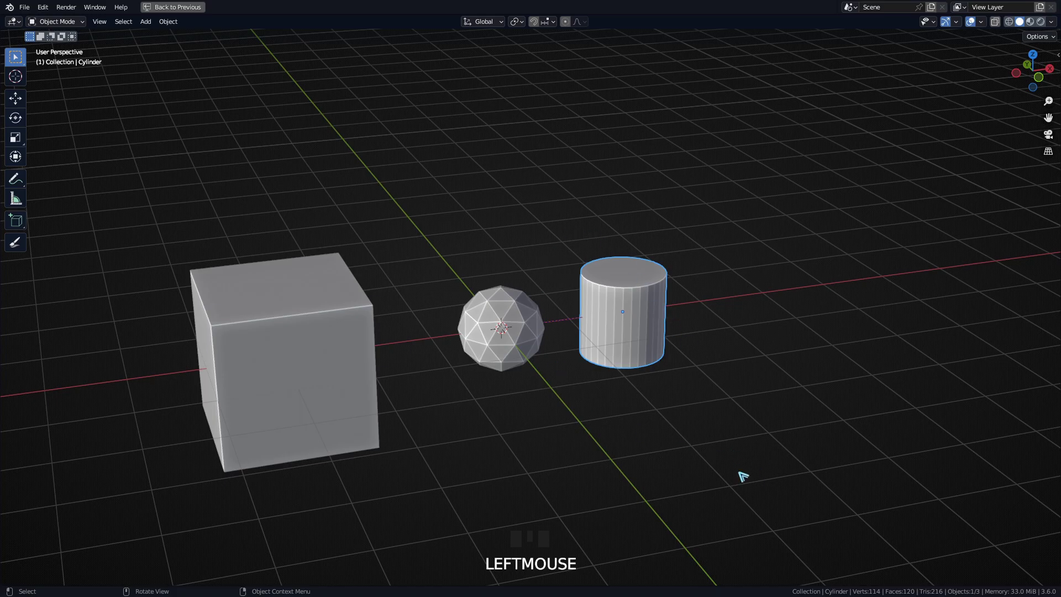
pyautogui.click(684, 405)
pyautogui.click(627, 349)
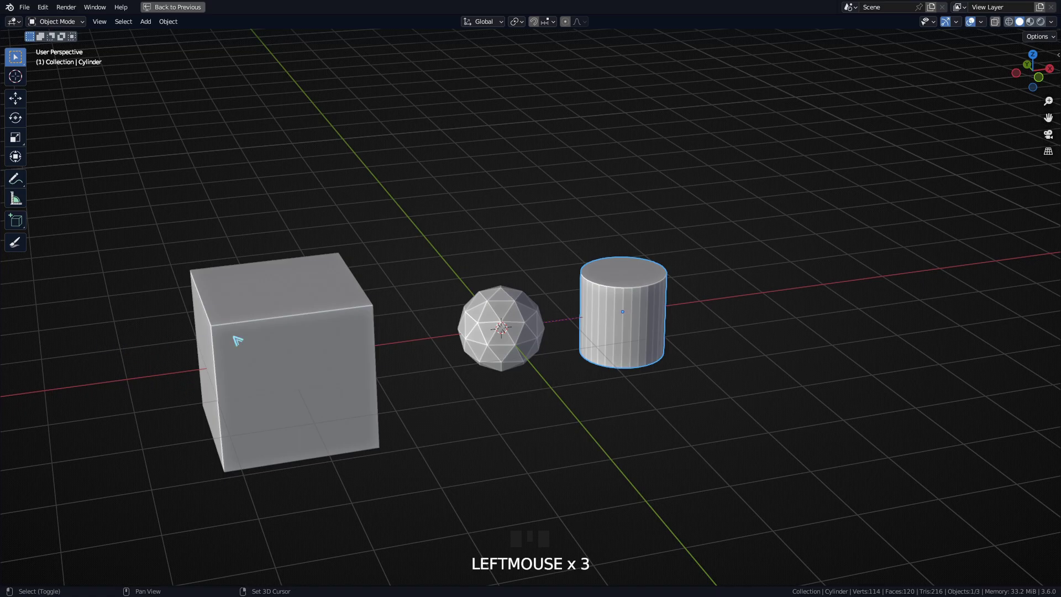
pyautogui.keyDown('shift'); pyautogui.click(283, 330); pyautogui.keyUp('shift')
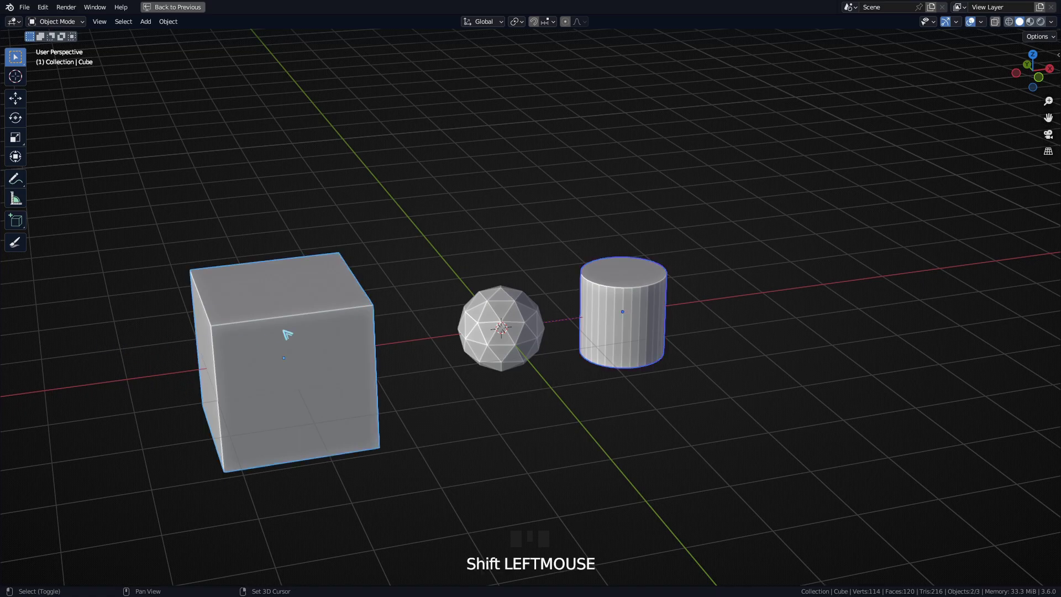
pyautogui.hotkey('ctrl', 'p')
pyautogui.click(706, 422)
pyautogui.hotkey('ctrl', 'p')
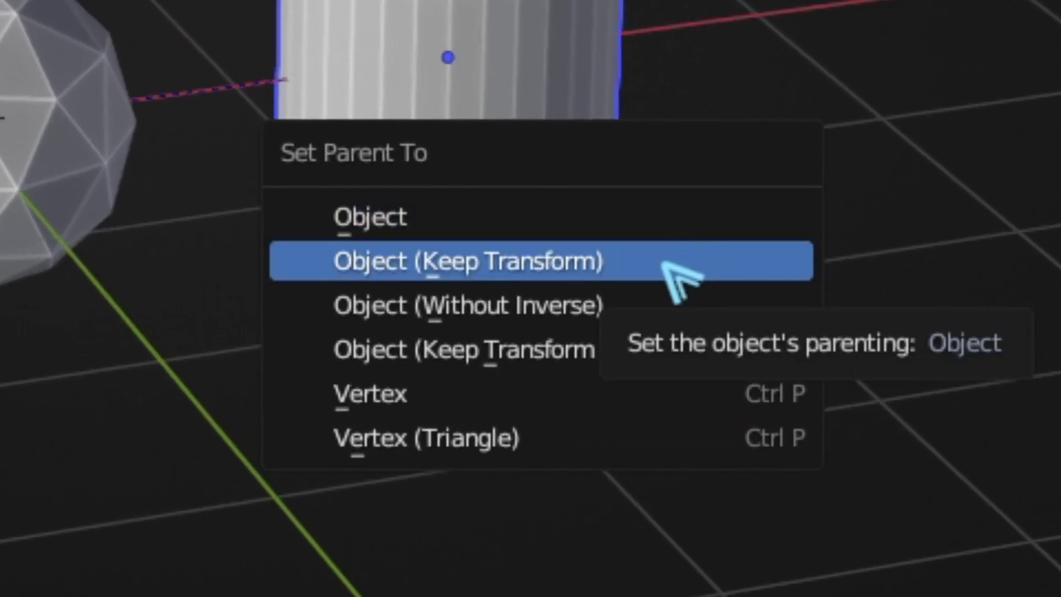
pyautogui.click(671, 302)
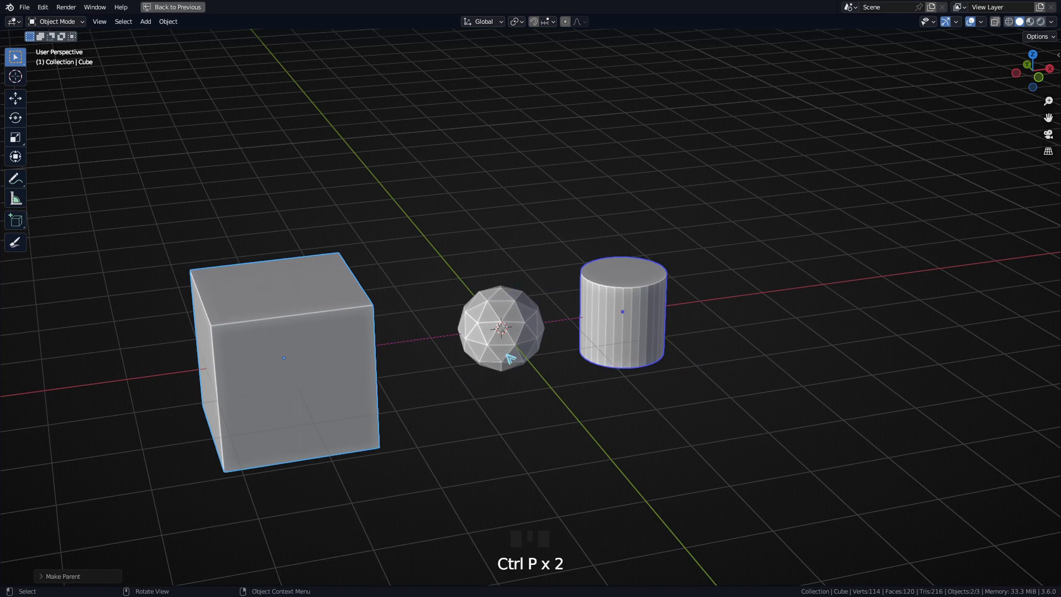
# - Undo the Keep Transform parenting and parent the cylinder to the cube with the plain Object option instead
pyautogui.hotkey('ctrl', 'z')
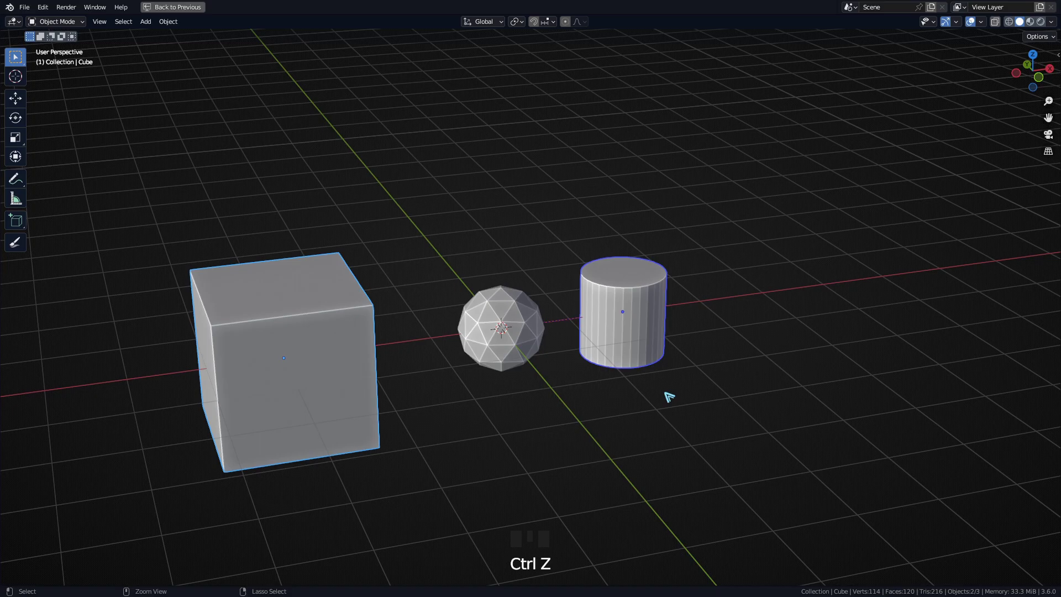
pyautogui.hotkey('ctrl', 'p')
pyautogui.click(669, 383)
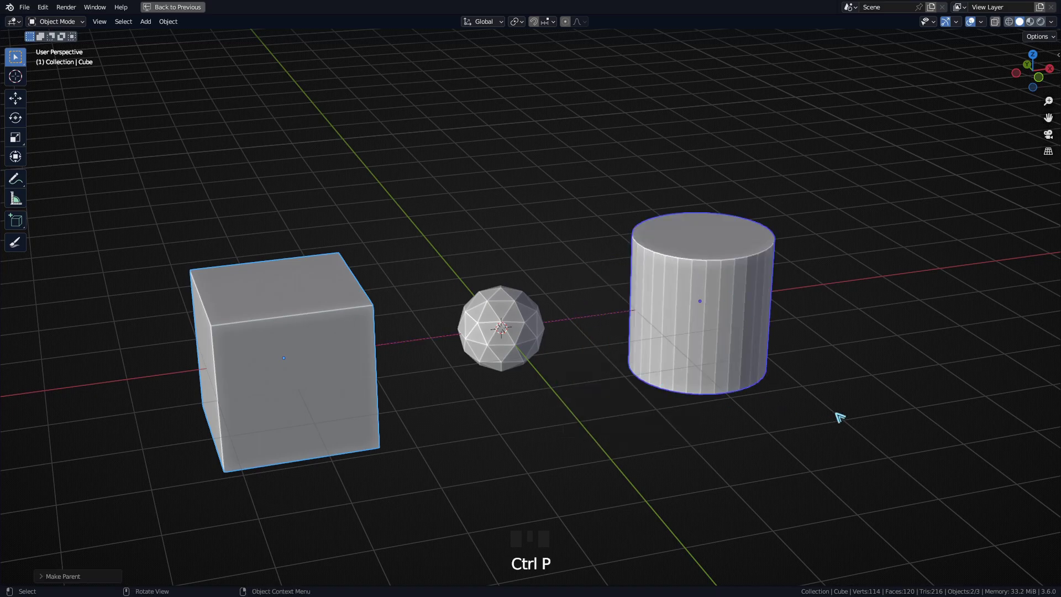
# - Remove the cylinder's parent with Clear and Keep Transformation
pyautogui.doubleClick(687, 351)
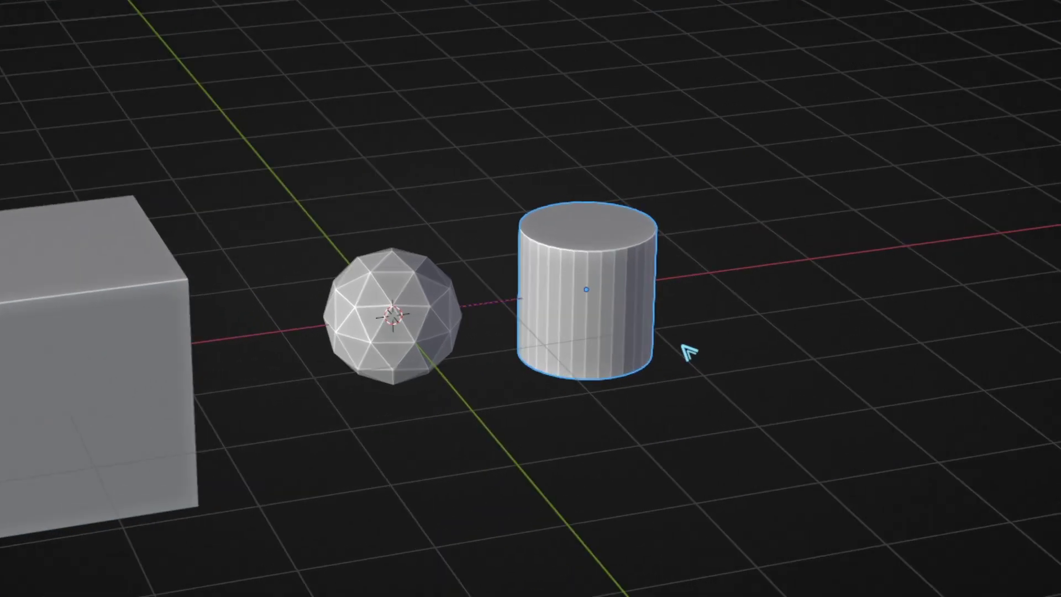
pyautogui.hotkey('alt', 'p')
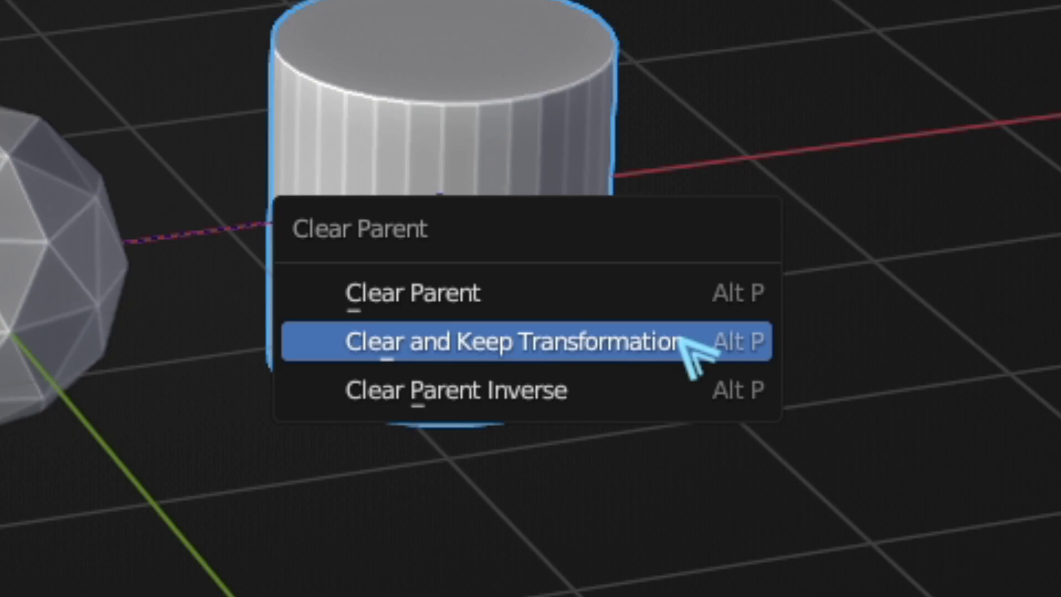
pyautogui.hotkey('alt', 'p')
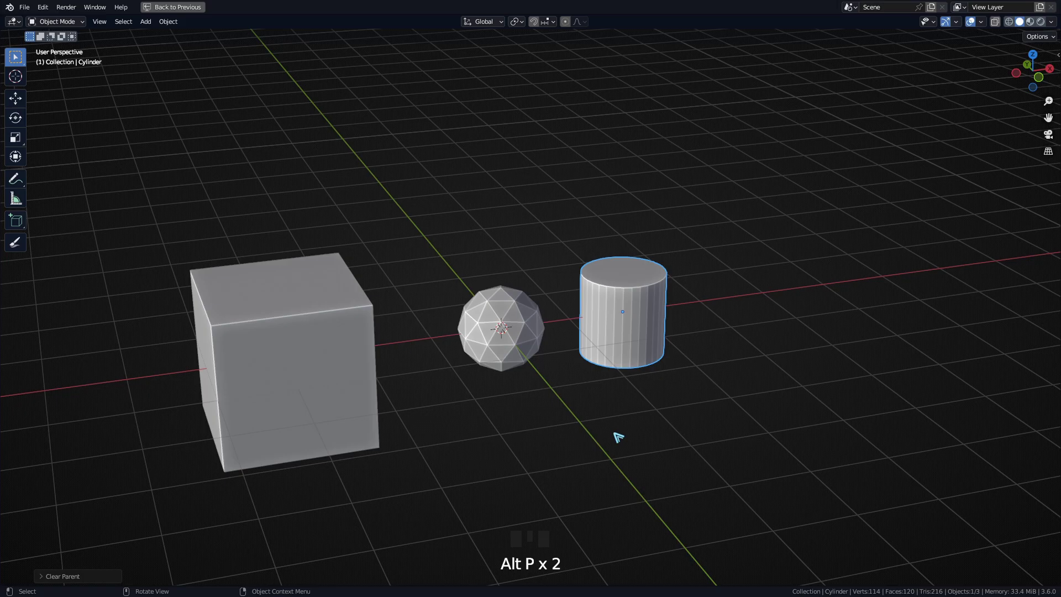
# - In the scene with only two objects, parent the cylinder to the icosphere
pyautogui.keyDown('shift'); pyautogui.click(447, 434); pyautogui.keyUp('shift')
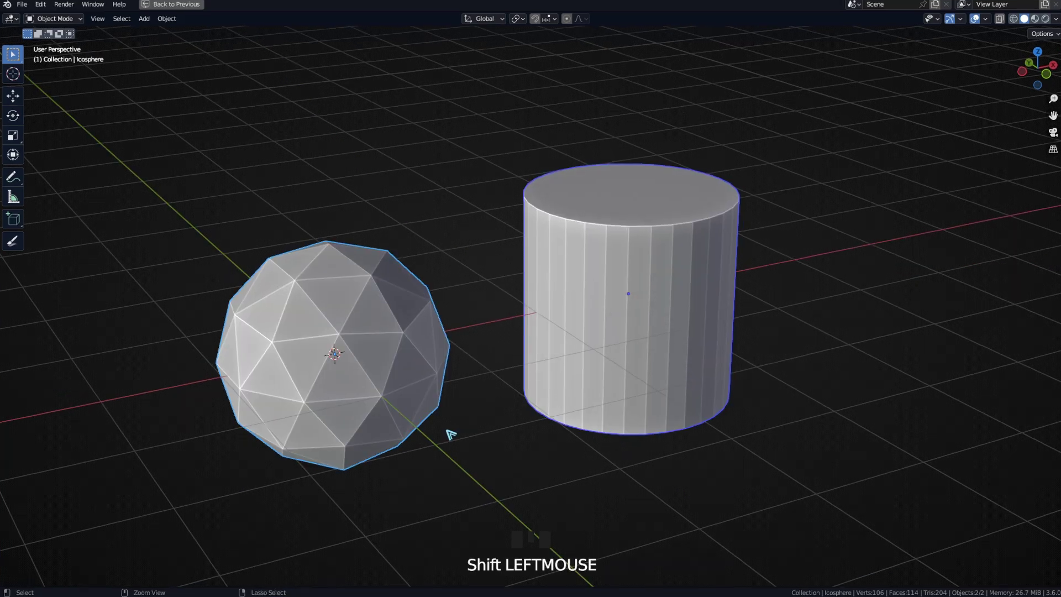
pyautogui.hotkey('ctrl', 'p')
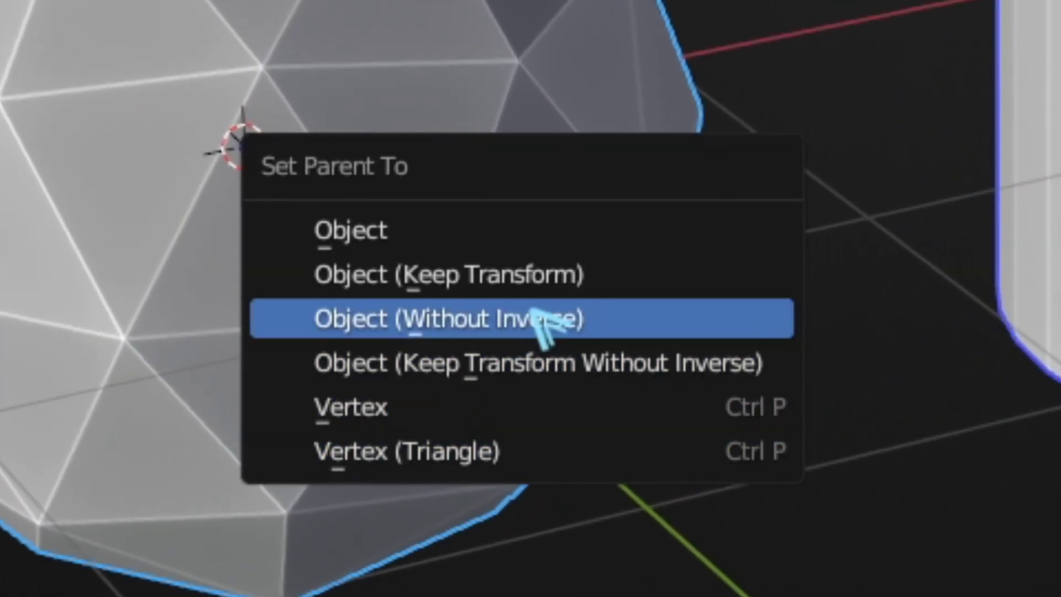
pyautogui.click(606, 315)
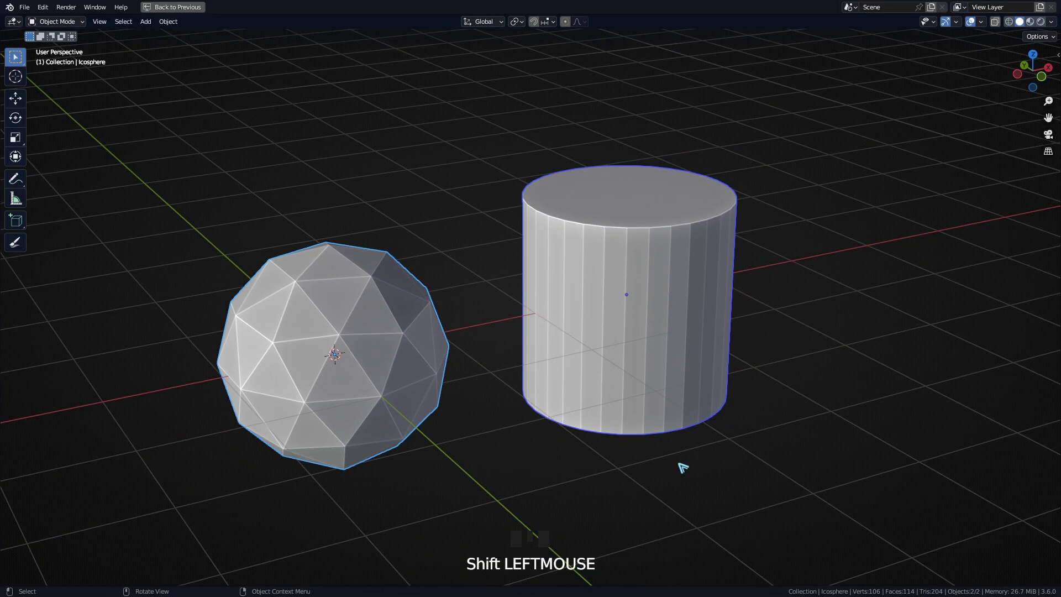
pyautogui.click(588, 343)
pyautogui.keyDown('shift'); pyautogui.click(369, 357); pyautogui.keyUp('shift')
pyautogui.hotkey('ctrl', 'p')
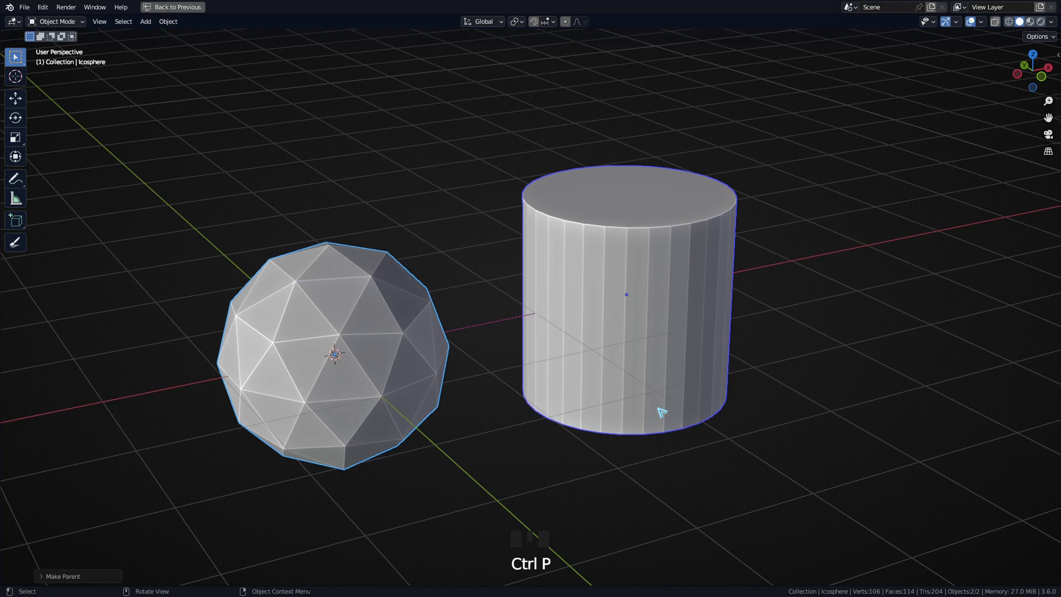
# - Parent the cylinder to the icosphere again with Object (Without Inverse) and inspect the cylinder's new position
pyautogui.hotkey('ctrl', 'p')
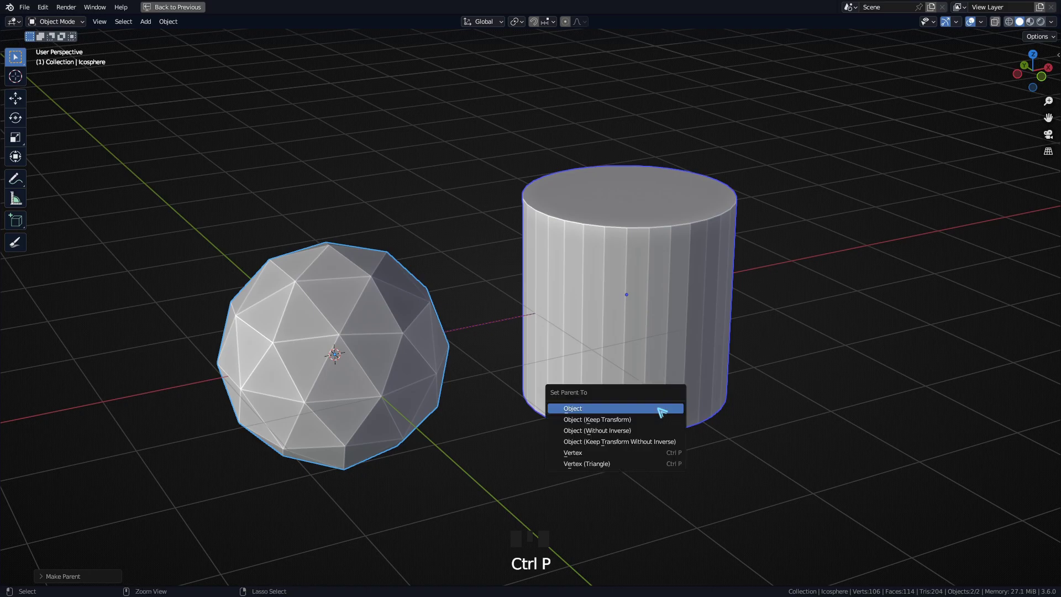
pyautogui.click(630, 432)
pyautogui.keyDown('shift'); pyautogui.moveTo(320, 389); pyautogui.dragTo(500, 370, button='middle'); pyautogui.keyUp('shift')
pyautogui.scroll(5, 521, 367)
pyautogui.keyDown('shift'); pyautogui.moveTo(573, 348); pyautogui.dragTo(575, 422, button='middle'); pyautogui.keyUp('shift')
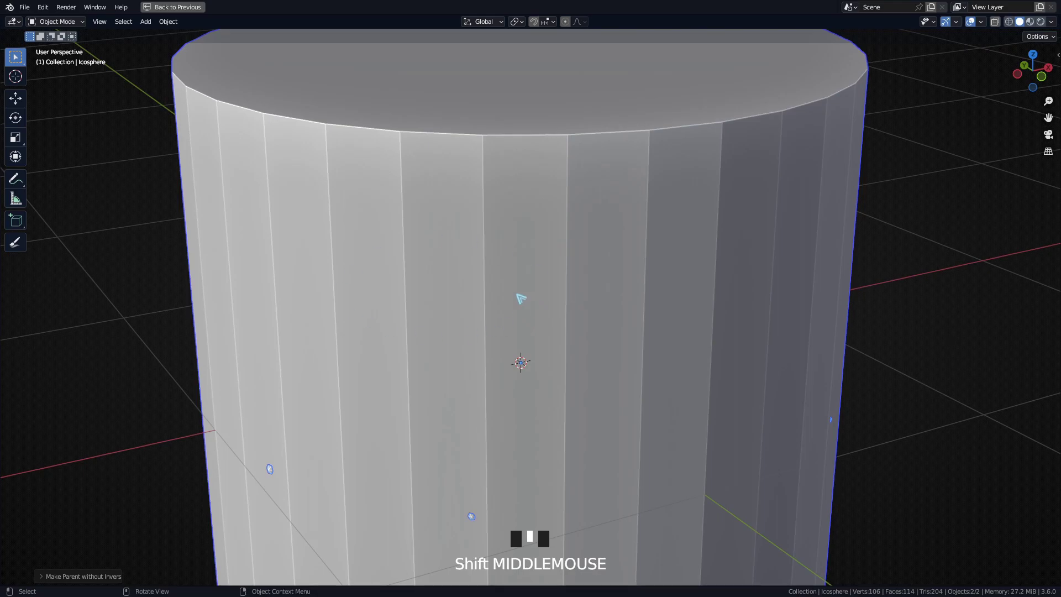
pyautogui.scroll(-3, 517, 295)
pyautogui.keyDown('shift'); pyautogui.moveTo(581, 361); pyautogui.dragTo(541, 319, button='middle'); pyautogui.keyUp('shift')
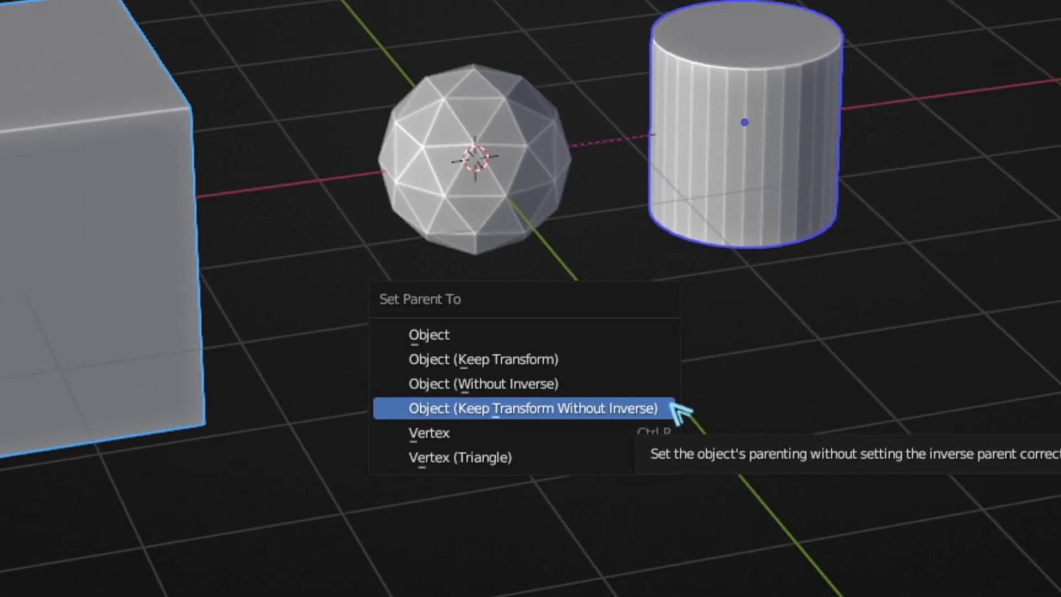
# - Parent the cylinder to the cube with Object (Keep Transform Without Inverse) and test it by moving the cube
pyautogui.click(787, 362)
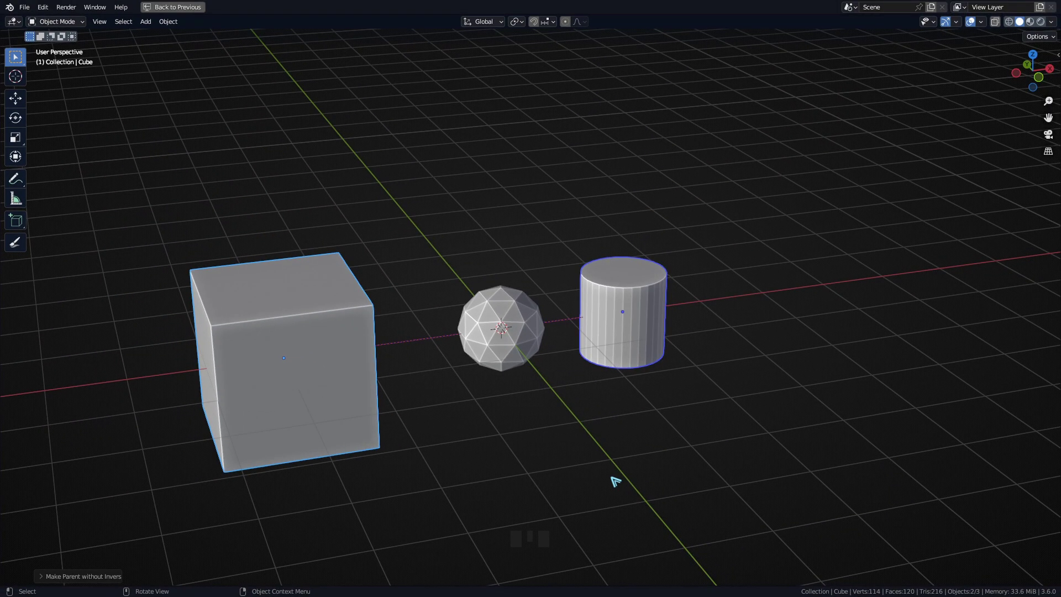
pyautogui.click(248, 360)
pyautogui.press('g')
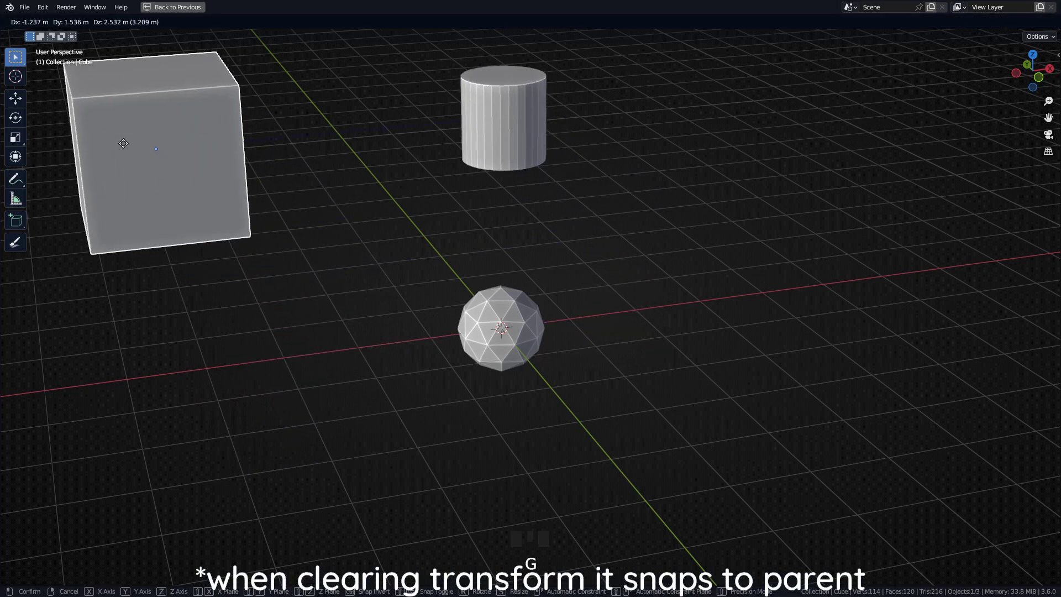
pyautogui.rightClick(210, 254)
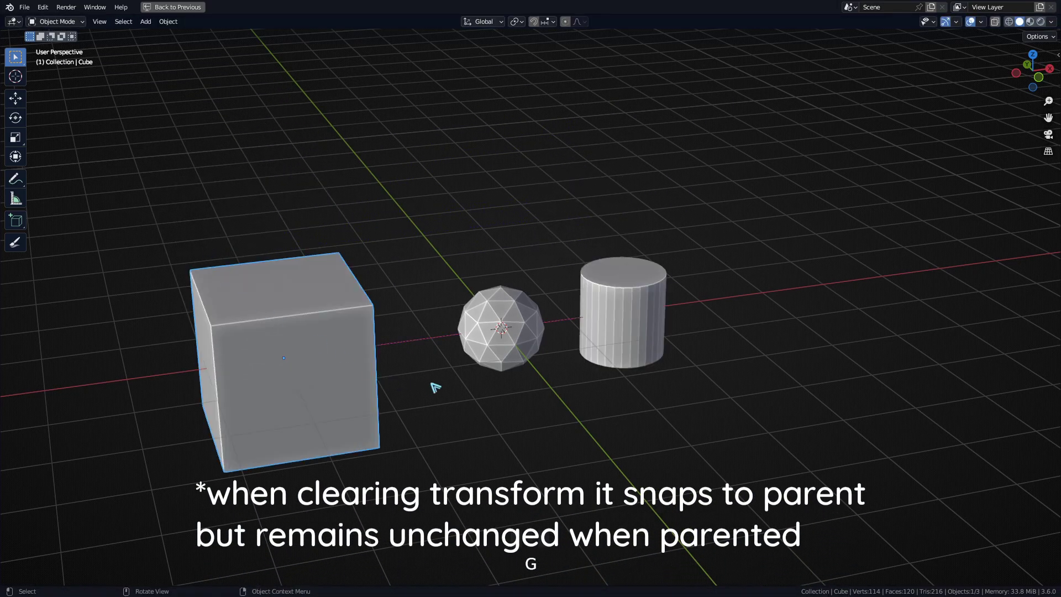
# - Undo the last three changes made to the cube and cylinder
pyautogui.hotkey('ctrl', 'z')
pyautogui.hotkey('ctrl', 'z')
pyautogui.hotkey('ctrl', 'z')
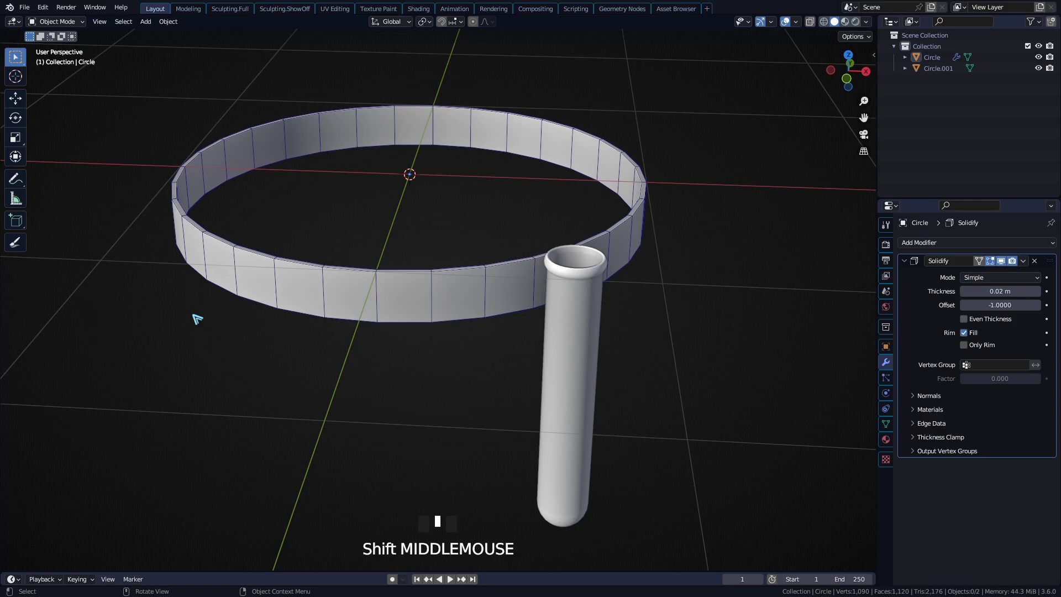
# - Parent the test tube to the ring with the Vertex option
pyautogui.click(573, 303)
pyautogui.moveTo(572, 303); pyautogui.dragTo(652, 282, button='middle')
pyautogui.scroll(2, 652, 282)
pyautogui.keyDown('shift'); pyautogui.moveTo(652, 282); pyautogui.dragTo(332, 248, button='middle'); pyautogui.keyUp('shift')
pyautogui.keyDown('shift'); pyautogui.moveTo(332, 248); pyautogui.dragTo(409, 288, button='middle'); pyautogui.keyUp('shift')
pyautogui.keyDown('shift'); pyautogui.moveTo(409, 287); pyautogui.dragTo(485, 325, button='middle'); pyautogui.keyUp('shift')
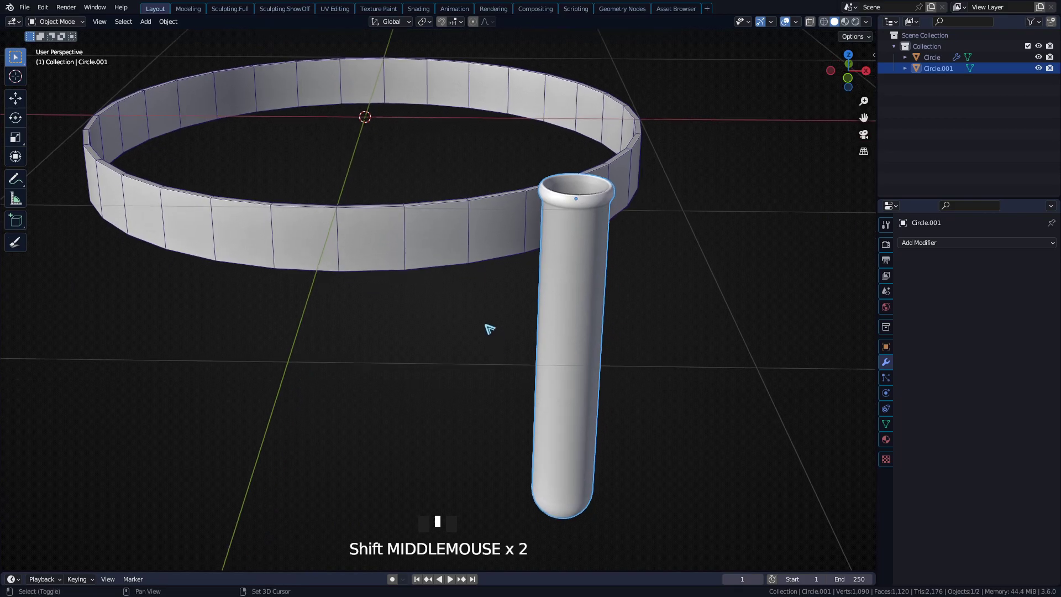
pyautogui.click(467, 244)
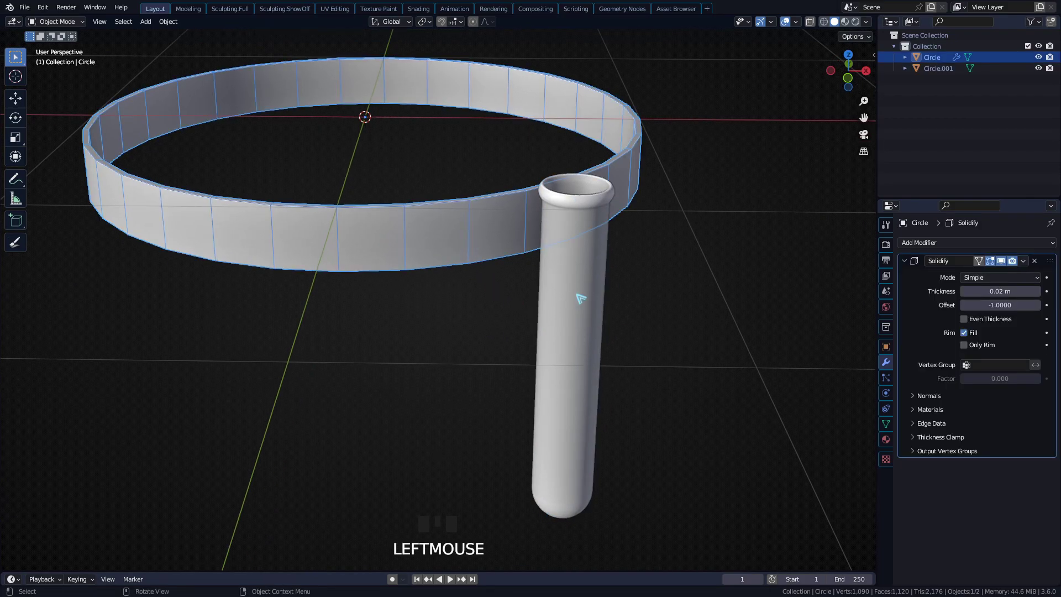
pyautogui.click(577, 299)
pyautogui.keyDown('shift'); pyautogui.click(527, 232); pyautogui.keyUp('shift')
pyautogui.hotkey('ctrl', 'p')
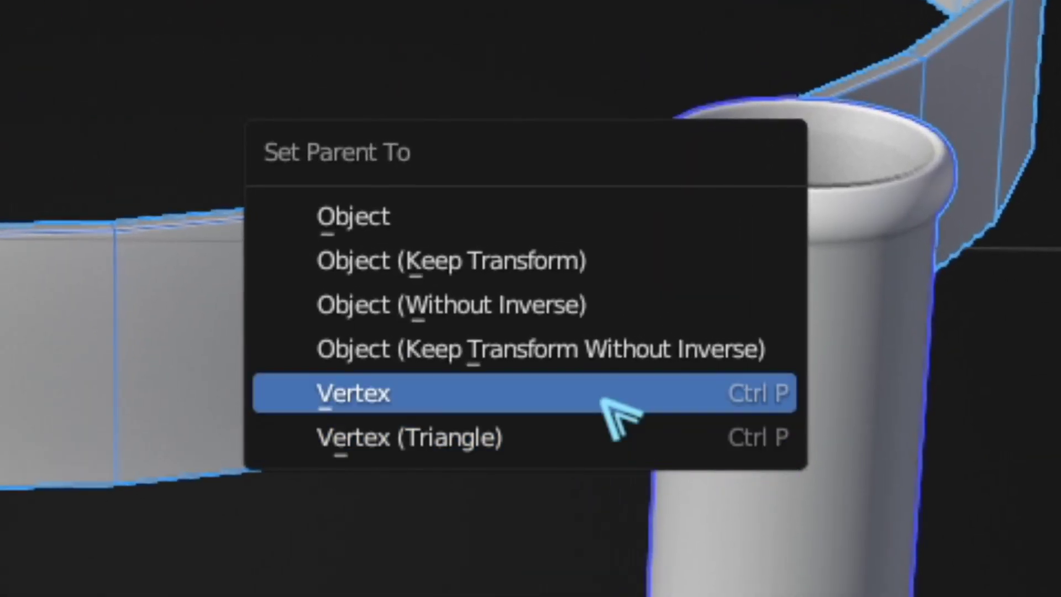
pyautogui.click(401, 396)
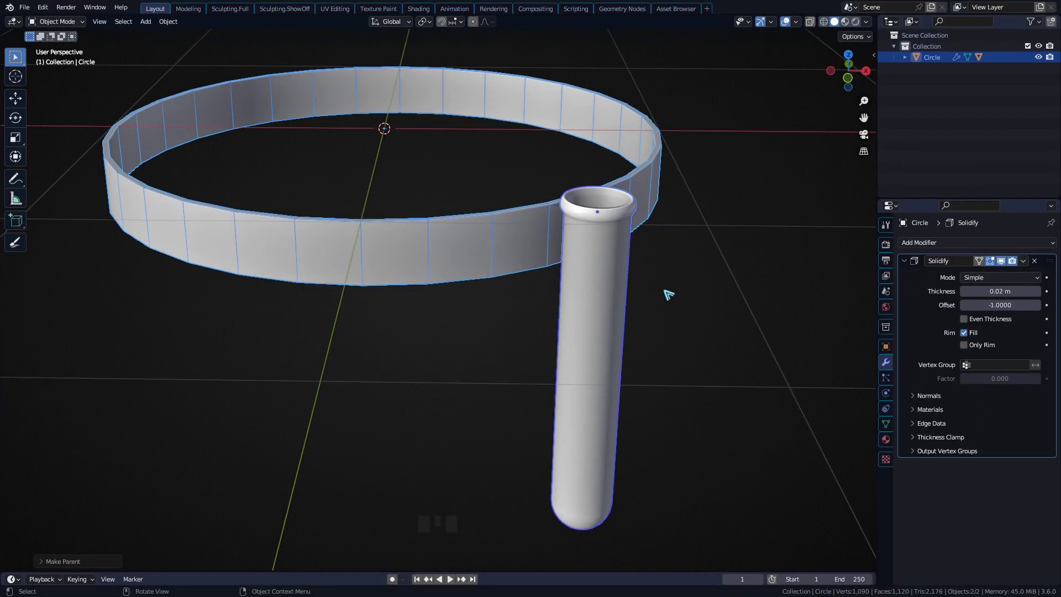
# - Examine up close where the tube's relationship line attaches to the ring
pyautogui.moveTo(668, 296); pyautogui.dragTo(573, 288, button='middle')
pyautogui.scroll(5, 573, 289)
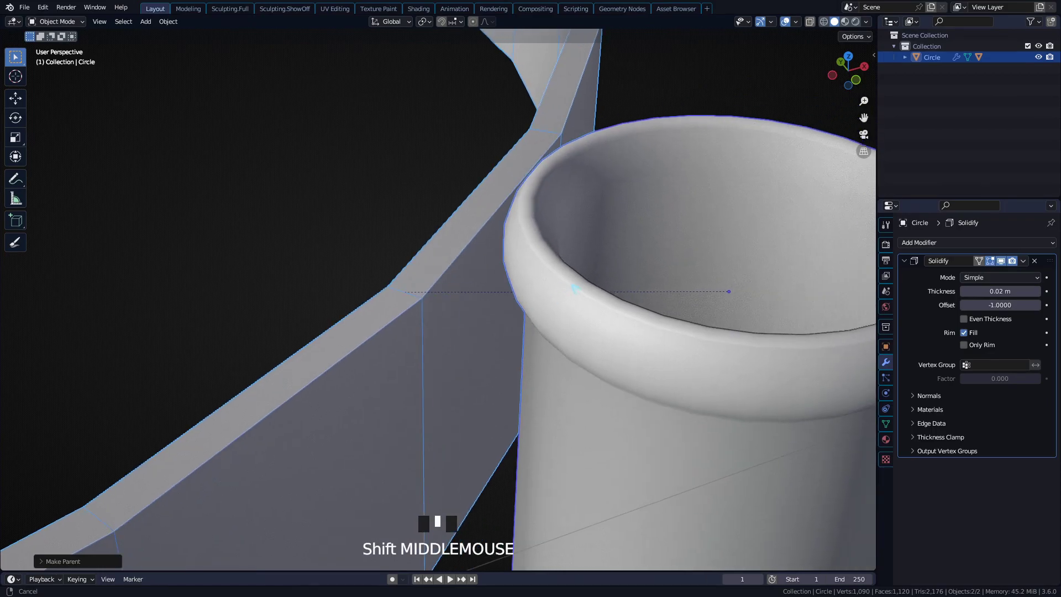
pyautogui.scroll(5, 437, 318)
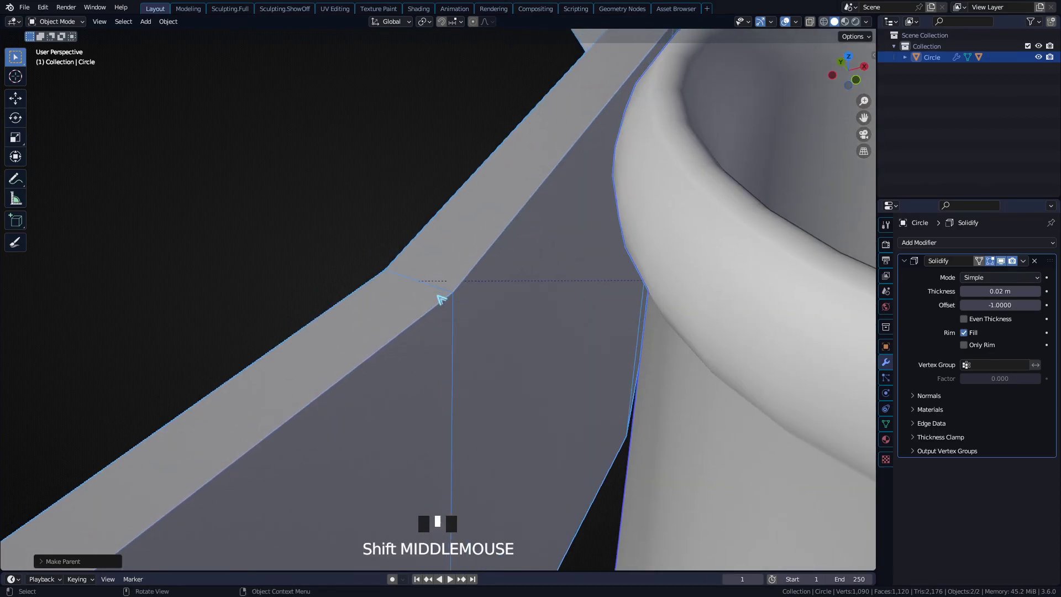
# - Hide and re-enable the Solidify modifier's viewport display to examine the ring vertex where the tube's relationship line attaches
pyautogui.click(430, 288)
pyautogui.click(1003, 263)
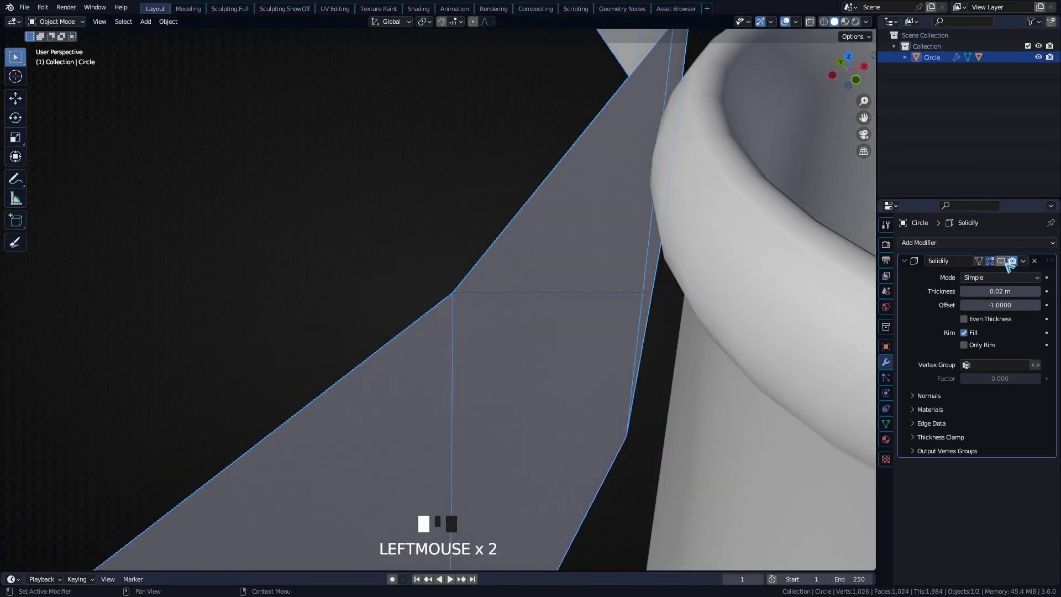
pyautogui.scroll(-5, 357, 417)
pyautogui.moveTo(379, 423); pyautogui.dragTo(356, 418, button='middle')
pyautogui.scroll(1, 356, 417)
pyautogui.click(1002, 261)
pyautogui.moveTo(485, 292); pyautogui.dragTo(503, 296, button='middle')
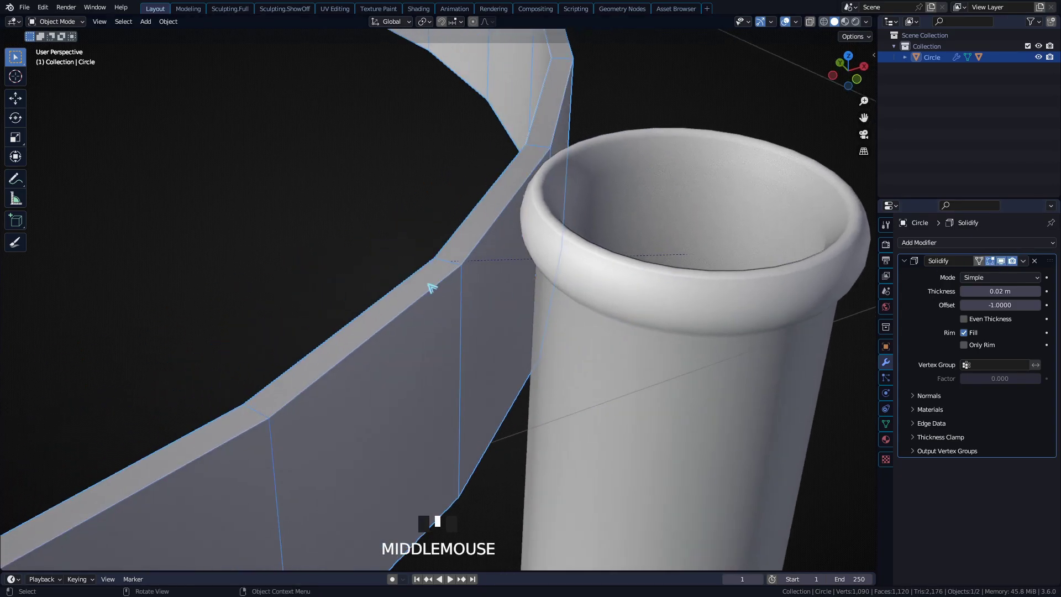
# - Try moving the ring's vertex beside the tube in Edit Mode to test how the vertex-parented tube follows
pyautogui.scroll(3, 432, 288)
pyautogui.press('Tab')
pyautogui.click(452, 268)
pyautogui.press('g')
pyautogui.press('g')
pyautogui.scroll(-5, 483, 213)
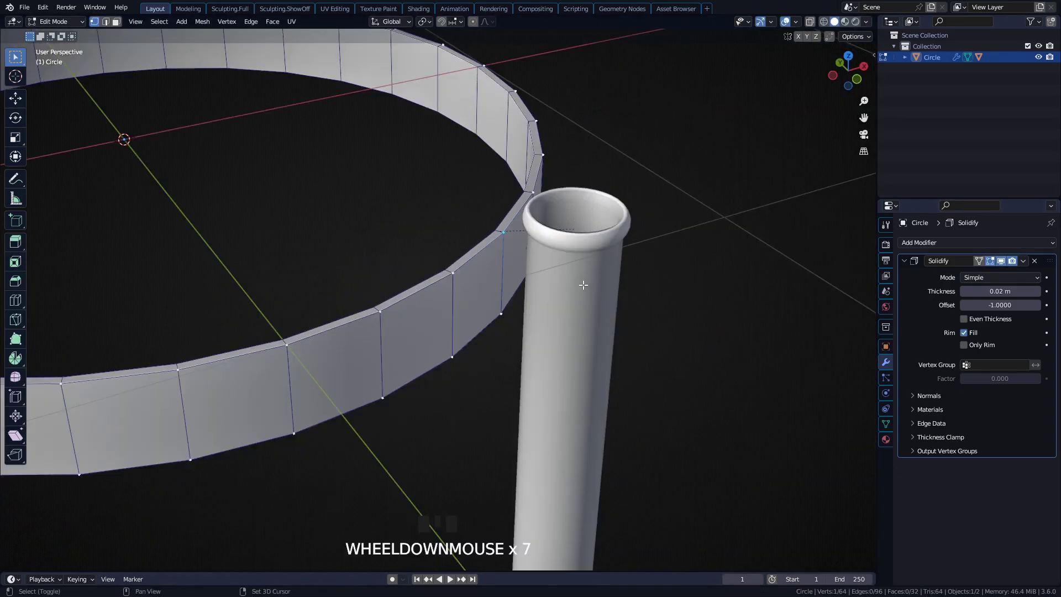
pyautogui.press('g')
pyautogui.rightClick(656, 232)
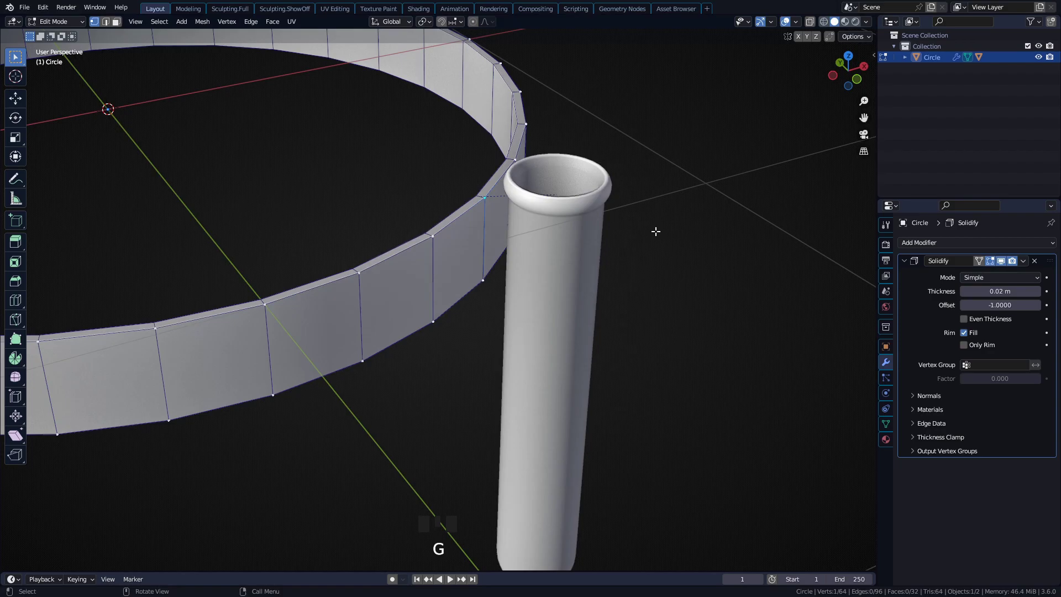
pyautogui.moveTo(594, 281); pyautogui.dragTo(606, 276, button='middle')
pyautogui.press('g')
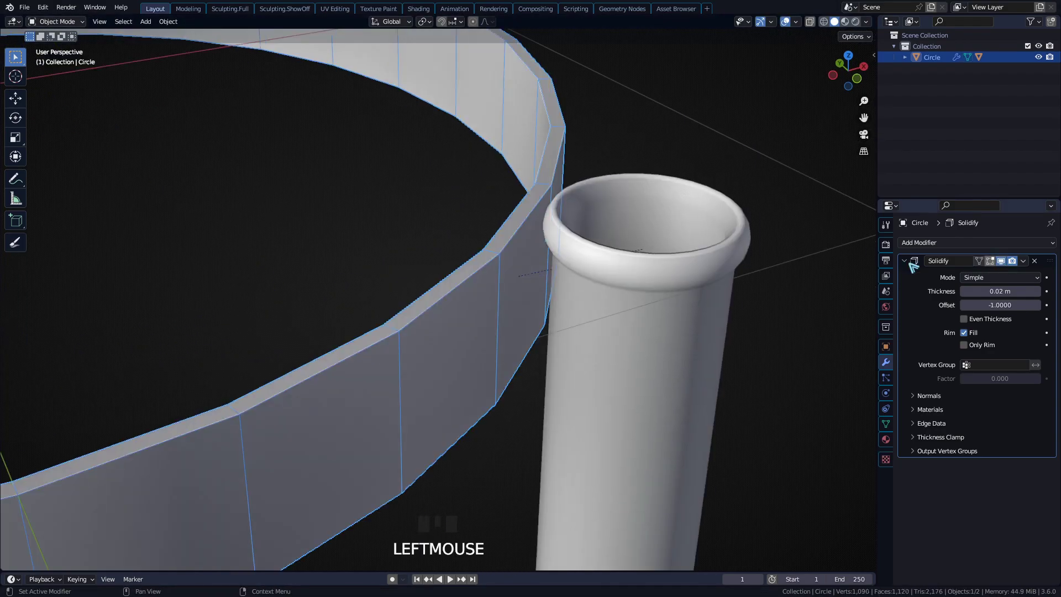
# - Parent the test tube to the ring with the Vertex (Triangle) option
pyautogui.keyDown('shift'); pyautogui.moveTo(602, 264); pyautogui.dragTo(587, 274, button='middle'); pyautogui.keyUp('shift')
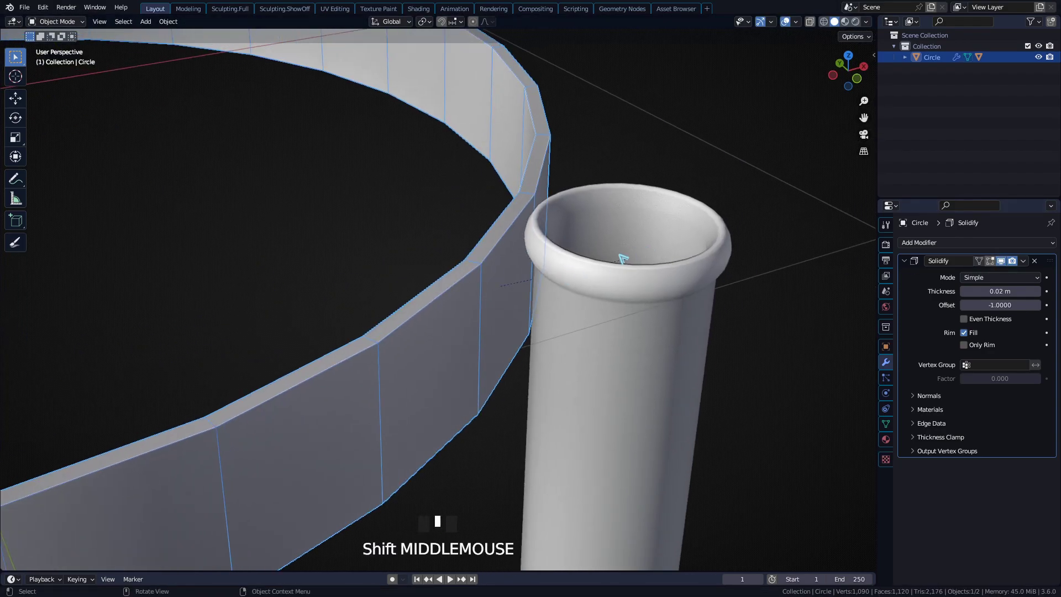
pyautogui.press('a')
pyautogui.hotkey('ctrl', 'p')
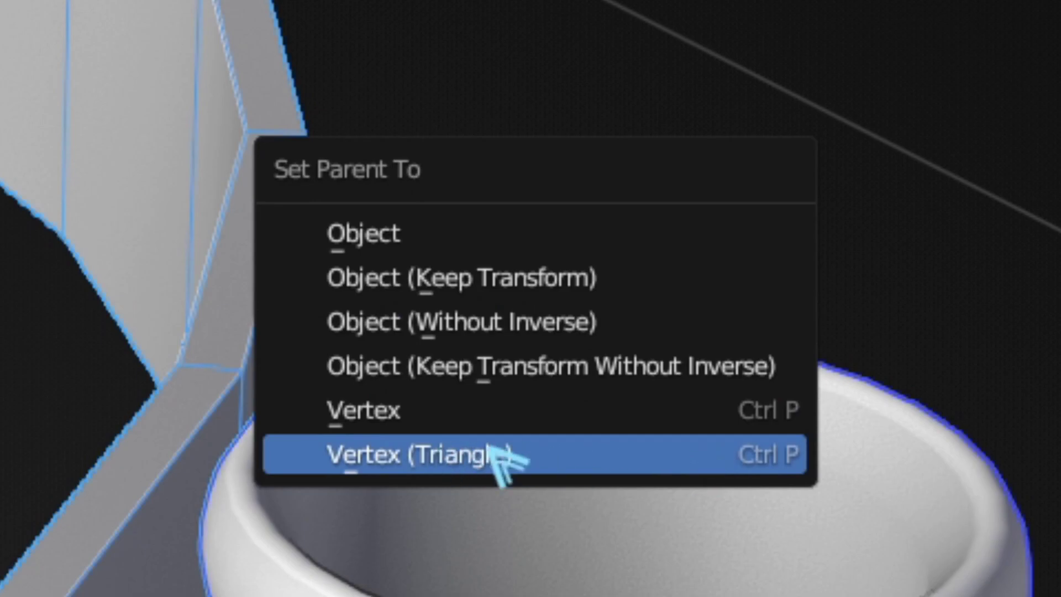
pyautogui.click(567, 467)
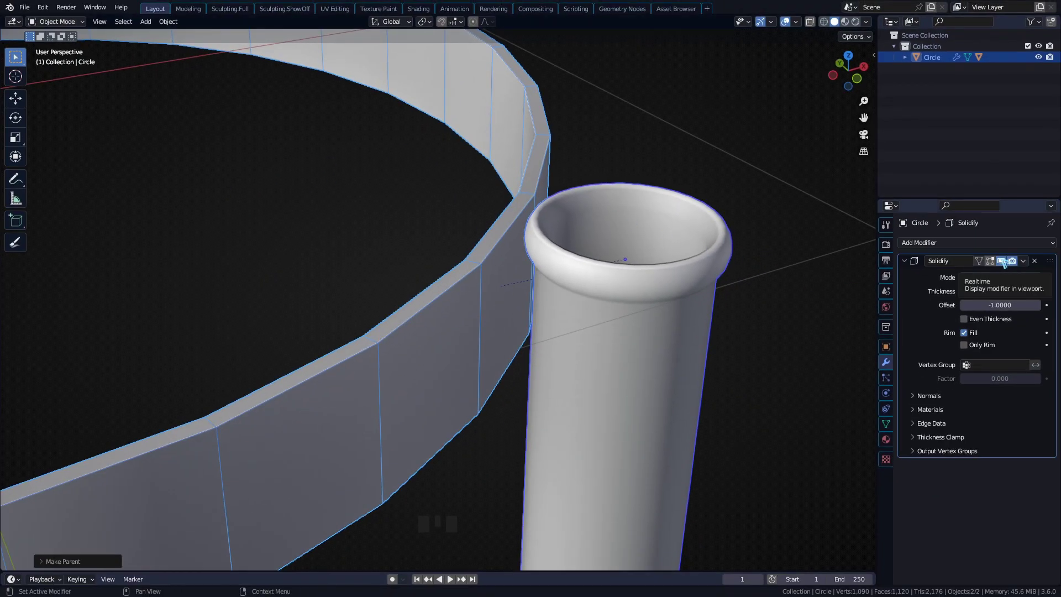
# - Turn off the Solidify modifier's viewport display and triangulate the ring's face beside the tube in Edit Mode
pyautogui.click(1002, 261)
pyautogui.moveTo(463, 292); pyautogui.dragTo(492, 389, button='middle')
pyautogui.press('Tab')
pyautogui.scroll(1, 476, 317)
pyautogui.hotkey('ctrl', 't')
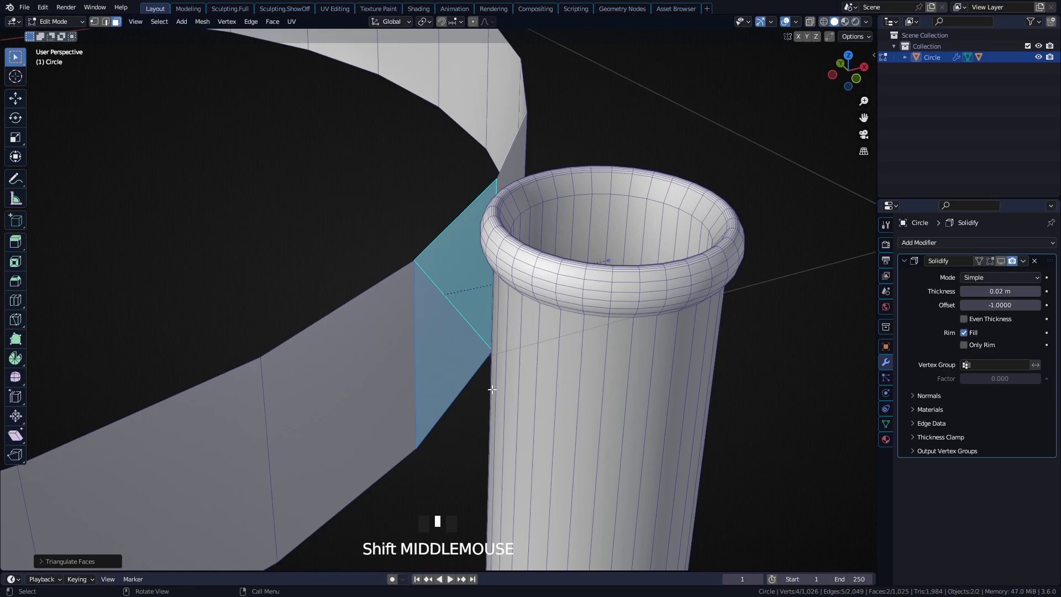
# - Try moving a single vertex near the triangulated face in vertex selection mode
pyautogui.keyDown('shift'); pyautogui.moveTo(400, 388); pyautogui.dragTo(558, 393, button='middle'); pyautogui.keyUp('shift')
pyautogui.press('1')
pyautogui.click(303, 363)
pyautogui.keyDown('shift'); pyautogui.moveTo(558, 393); pyautogui.dragTo(595, 362, button='middle'); pyautogui.keyUp('shift')
pyautogui.press('g')
pyautogui.click(562, 336)
# - Edit only the ring's mesh, with one of the triangular faces beside the tube selected
pyautogui.scroll(2, 474, 298)
pyautogui.press('Tab')
pyautogui.click(473, 361)
pyautogui.press('Tab')
pyautogui.scroll(-2, 552, 334)
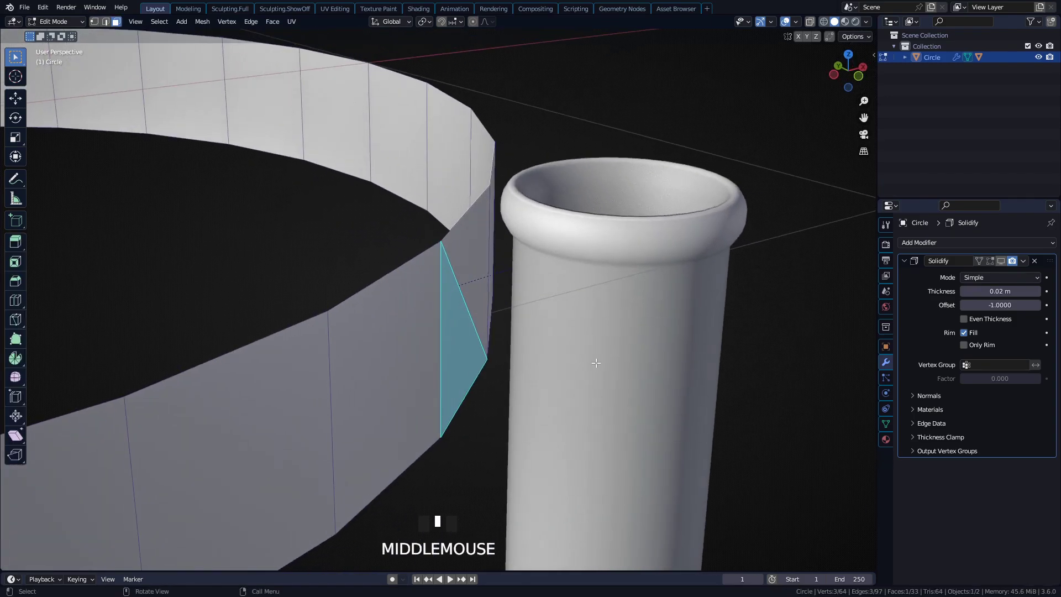
# - Try rotating and scaling the selected triangular face to test how the parented tube responds
pyautogui.press('r')
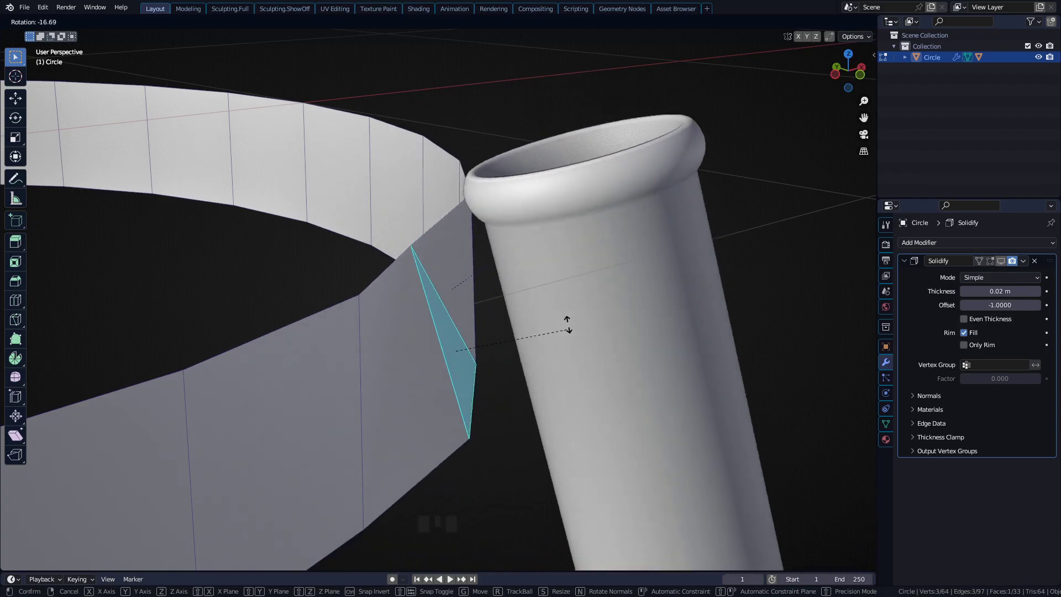
pyautogui.rightClick(574, 387)
pyautogui.moveTo(597, 354); pyautogui.dragTo(553, 353, button='middle')
pyautogui.press('s')
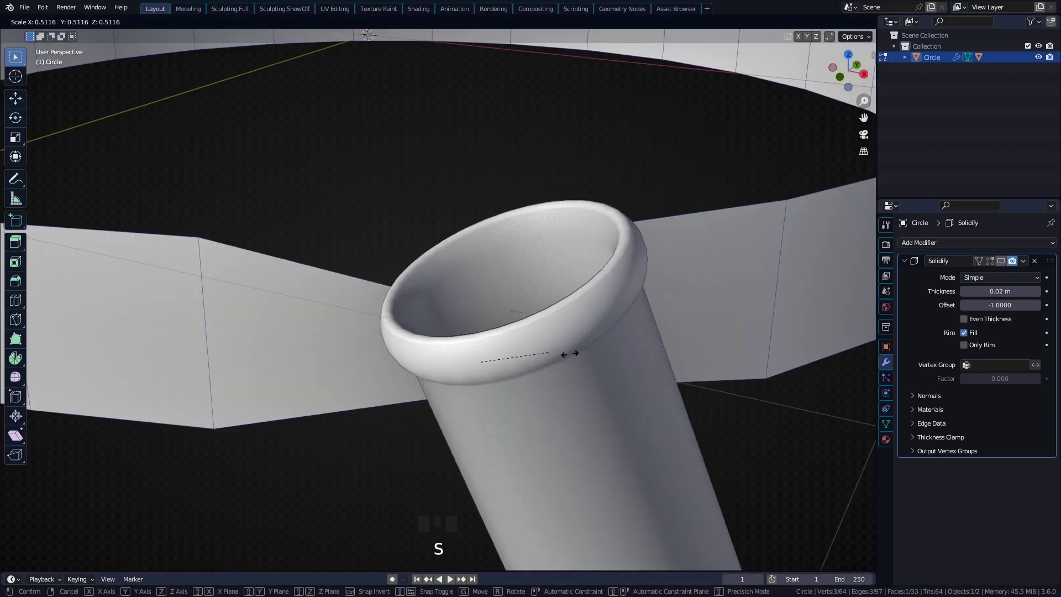
pyautogui.rightClick(630, 336)
pyautogui.keyDown('shift'); pyautogui.moveTo(630, 336); pyautogui.dragTo(686, 284, button='middle'); pyautogui.keyUp('shift')
pyautogui.press('s')
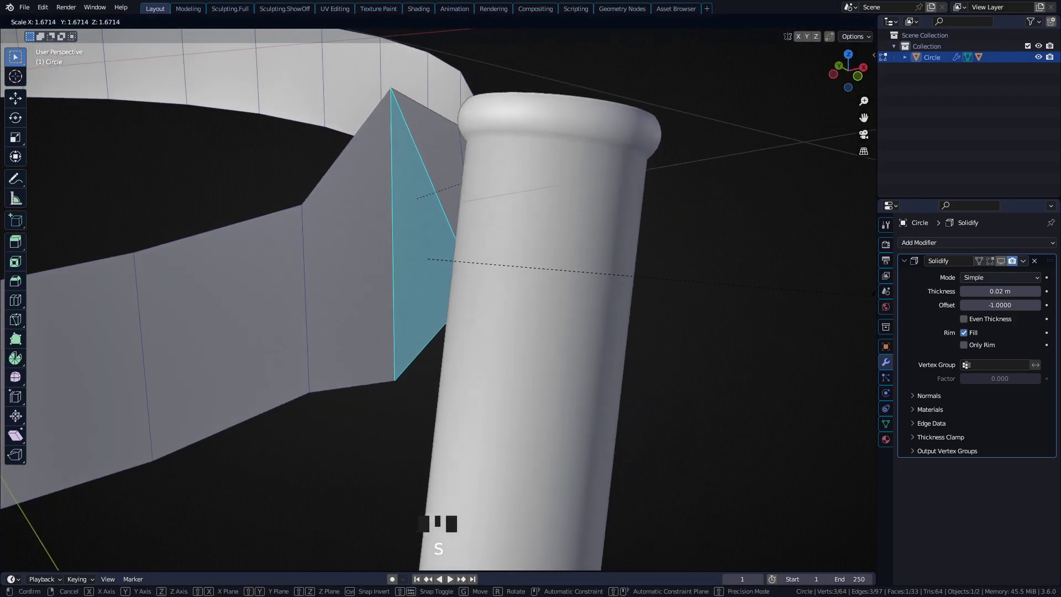
pyautogui.rightClick(505, 255)
# - Add the adjacent triangle to the face selection and try scaling both faces together
pyautogui.keyDown('shift'); pyautogui.click(450, 210); pyautogui.keyUp('shift')
pyautogui.press('s')
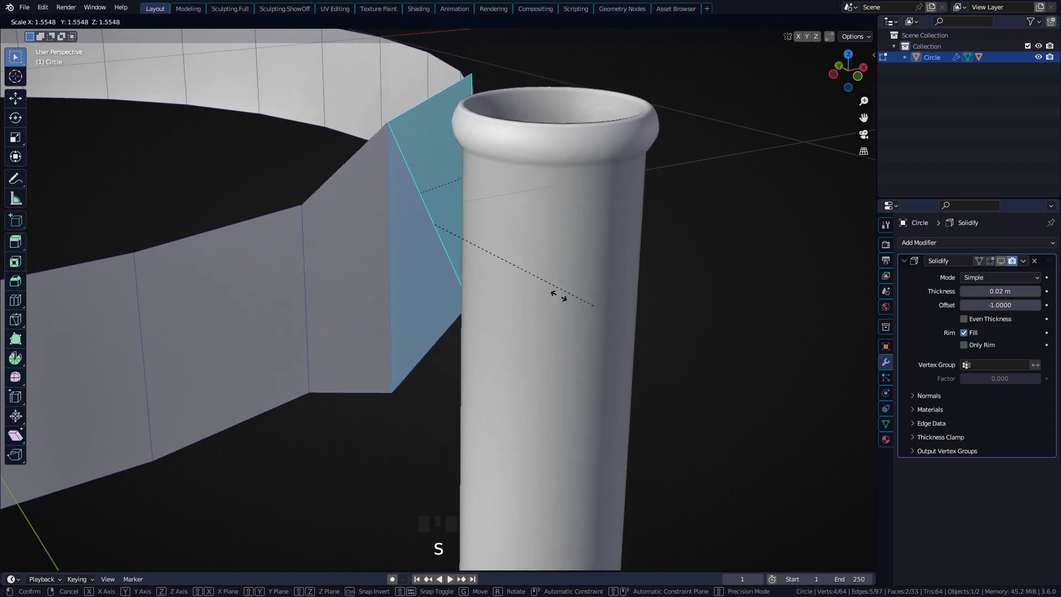
pyautogui.rightClick(469, 237)
pyautogui.keyDown('shift'); pyautogui.moveTo(469, 238); pyautogui.dragTo(495, 271, button='middle'); pyautogui.keyUp('shift')
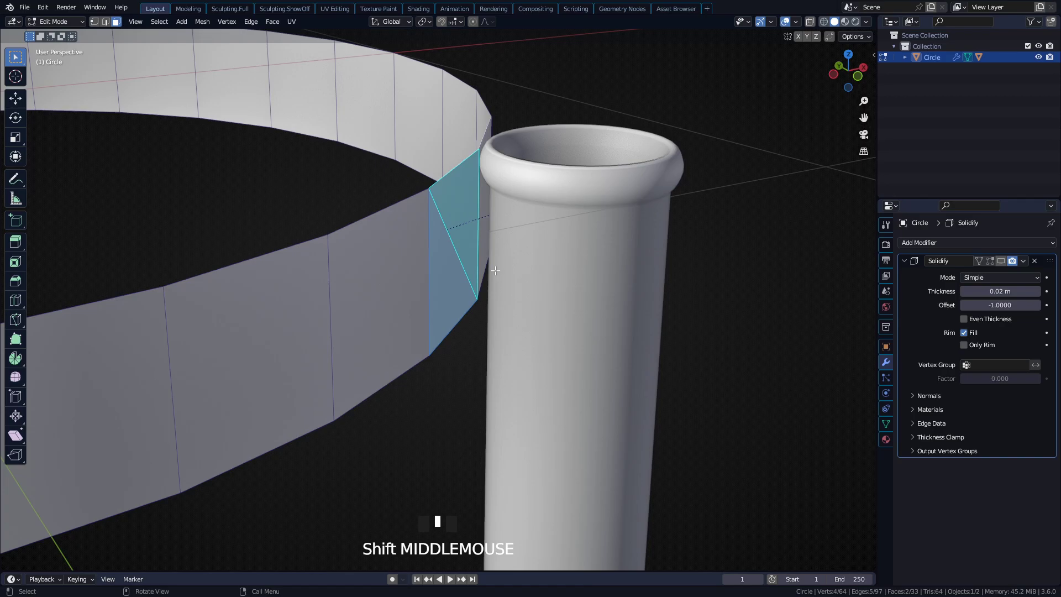
# - From the top view, move the two selected faces inward toward the ring's centre with smooth proportional editing
pyautogui.scroll(-3, 496, 270)
pyautogui.scroll(1, 495, 271)
pyautogui.keyDown('shift'); pyautogui.moveTo(496, 271); pyautogui.dragTo(547, 335, button='middle'); pyautogui.keyUp('shift')
pyautogui.scroll(-4, 485, 336)
pyautogui.press('KP_7')
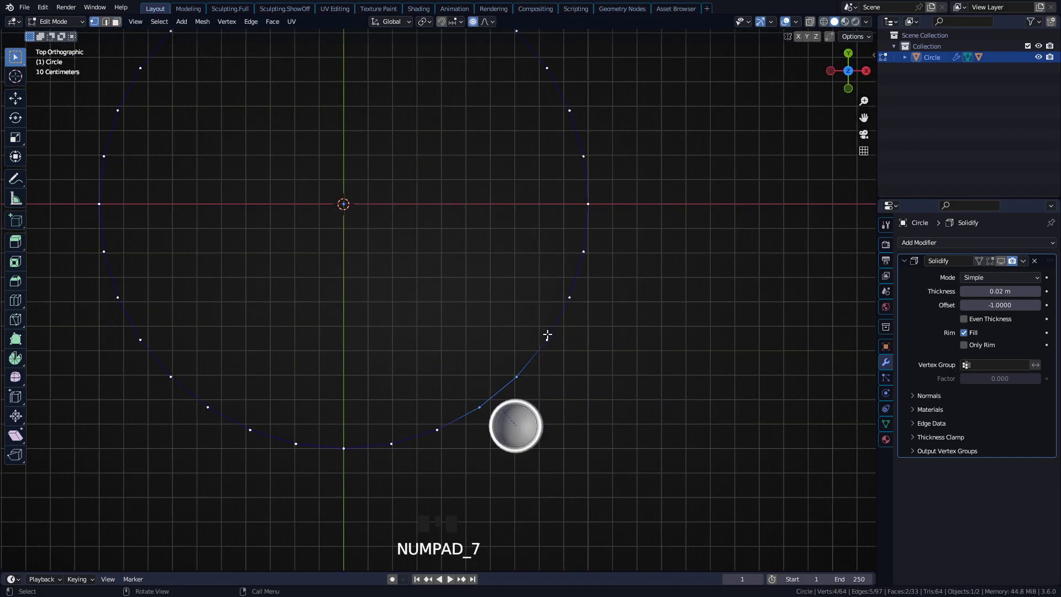
pyautogui.press('g')
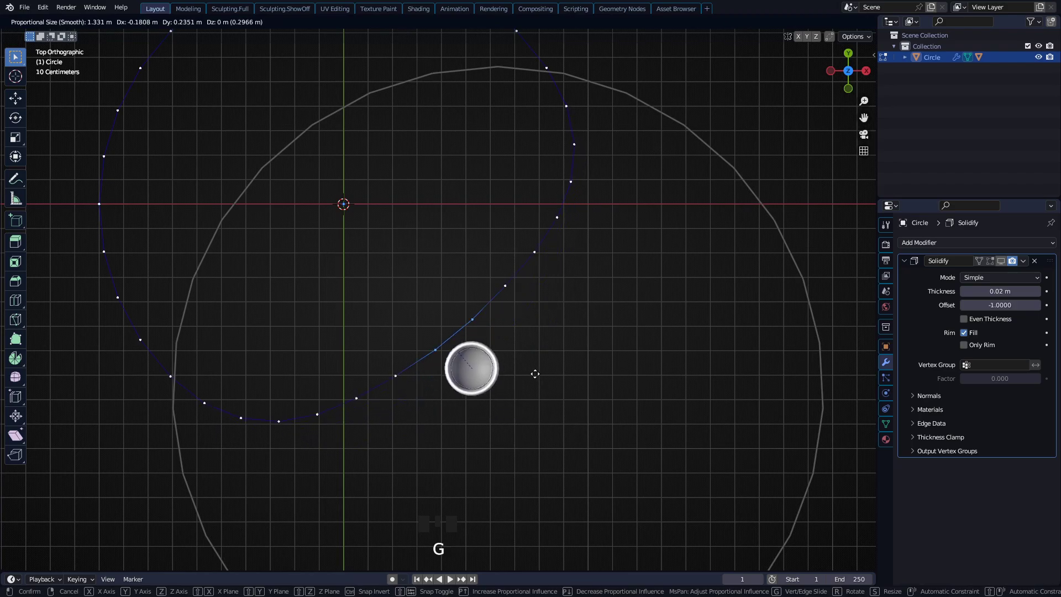
pyautogui.click(527, 360)
# - Rotate the two selected faces with smooth proportional editing and inspect the deformed ring and tube in perspective
pyautogui.keyDown('shift'); pyautogui.moveTo(526, 360); pyautogui.dragTo(539, 387, button='middle'); pyautogui.keyUp('shift')
pyautogui.press('r')
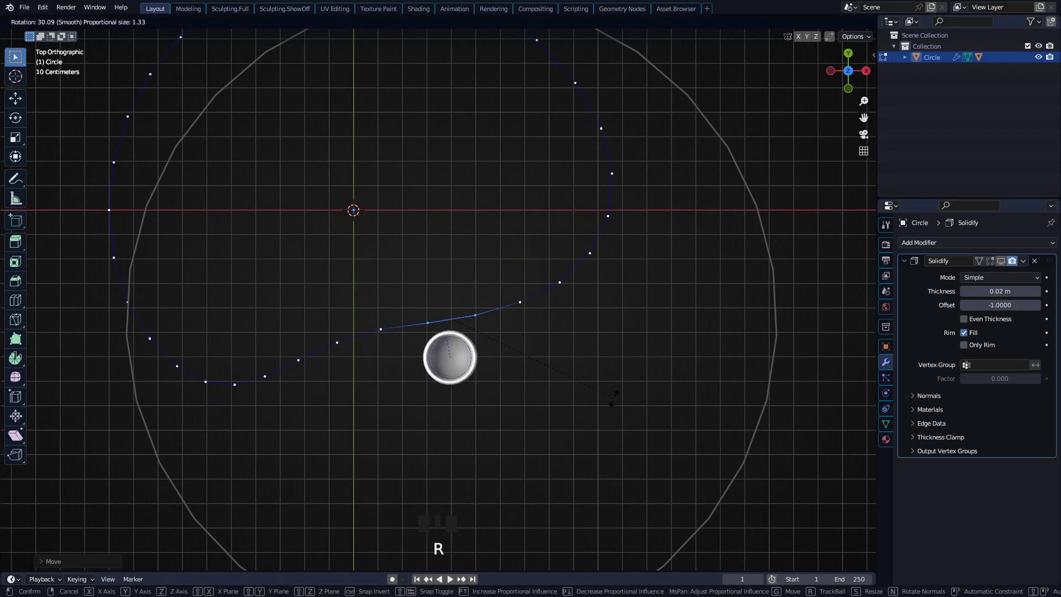
pyautogui.click(379, 379)
pyautogui.moveTo(379, 380); pyautogui.dragTo(606, 300, button='middle')
pyautogui.scroll(3, 424, 291)
pyautogui.scroll(-4, 514, 295)
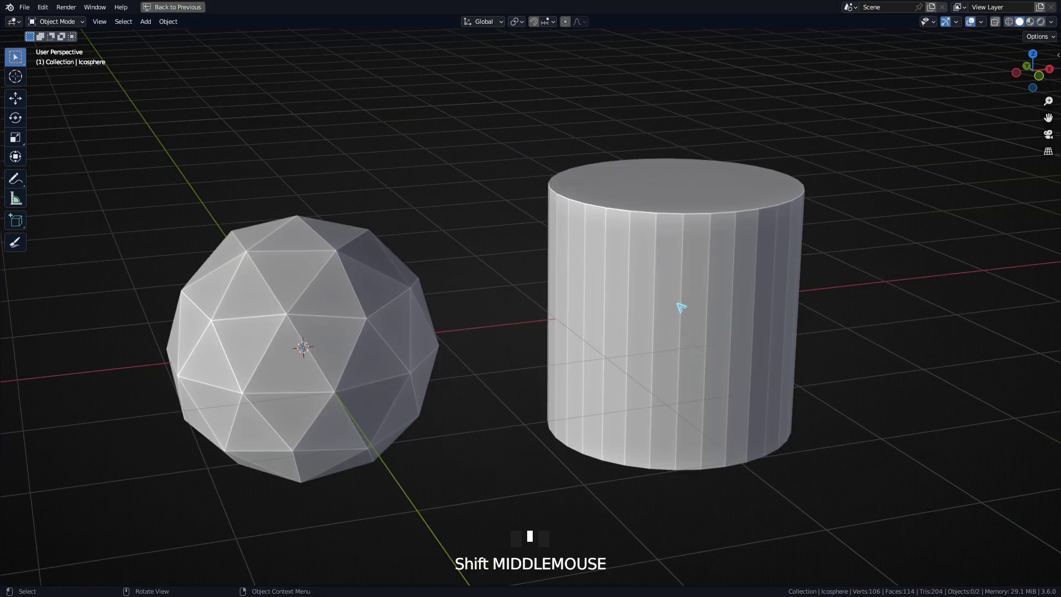
# - With the cylinder and icosphere selected, make one front vertex of the icosphere the cylinder's vertex parent in Edit Mode
pyautogui.click(673, 271)
pyautogui.keyDown('shift'); pyautogui.click(355, 331); pyautogui.keyUp('shift')
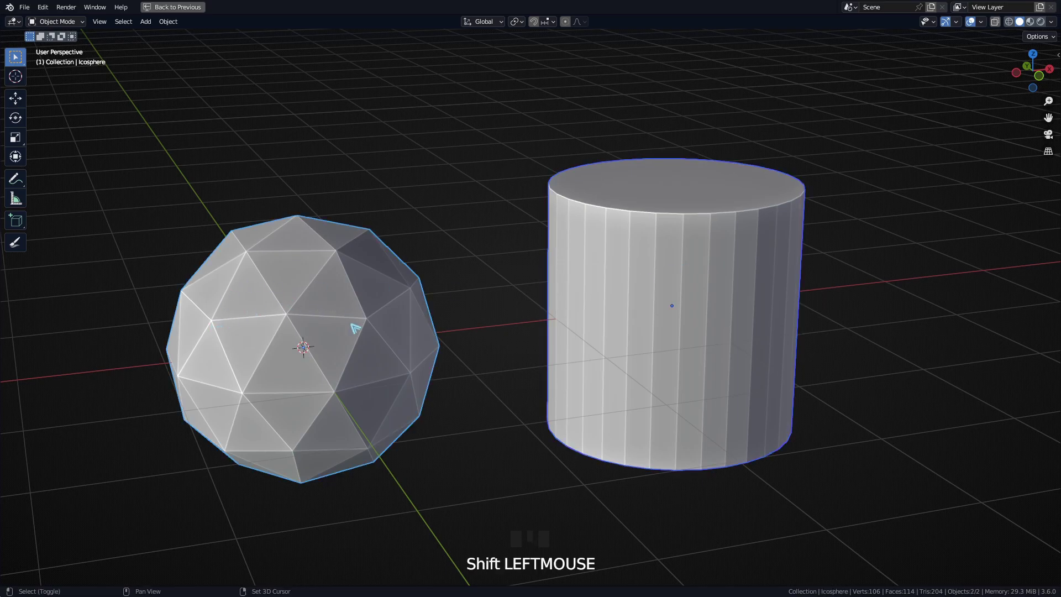
pyautogui.keyDown('shift'); pyautogui.moveTo(355, 332); pyautogui.dragTo(441, 229, button='middle'); pyautogui.keyUp('shift')
pyautogui.press('Tab')
pyautogui.scroll(5, 433, 329)
pyautogui.moveTo(442, 229); pyautogui.dragTo(513, 294)
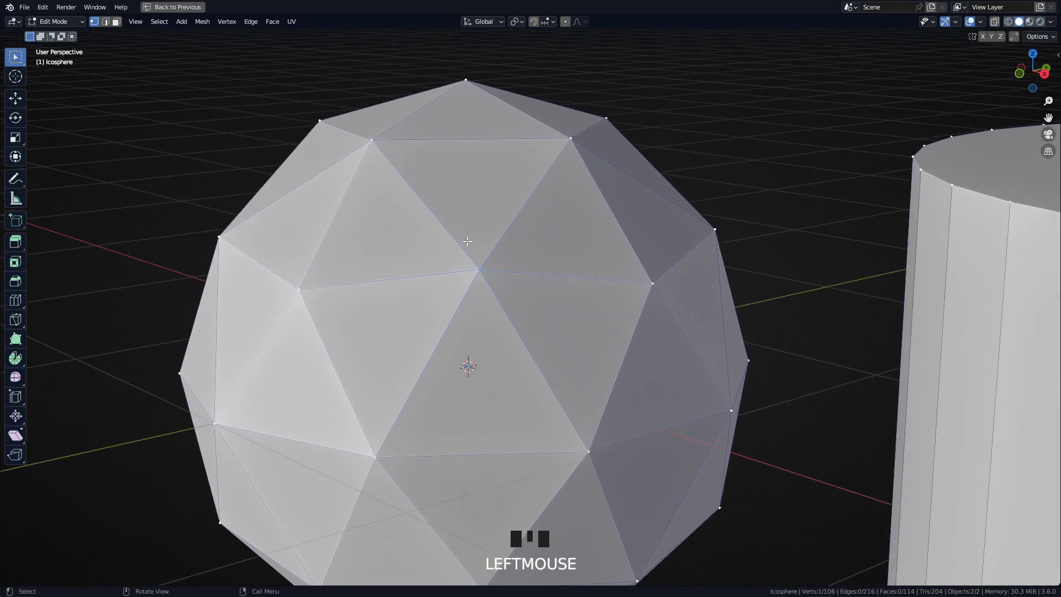
pyautogui.hotkey('ctrl', 'p')
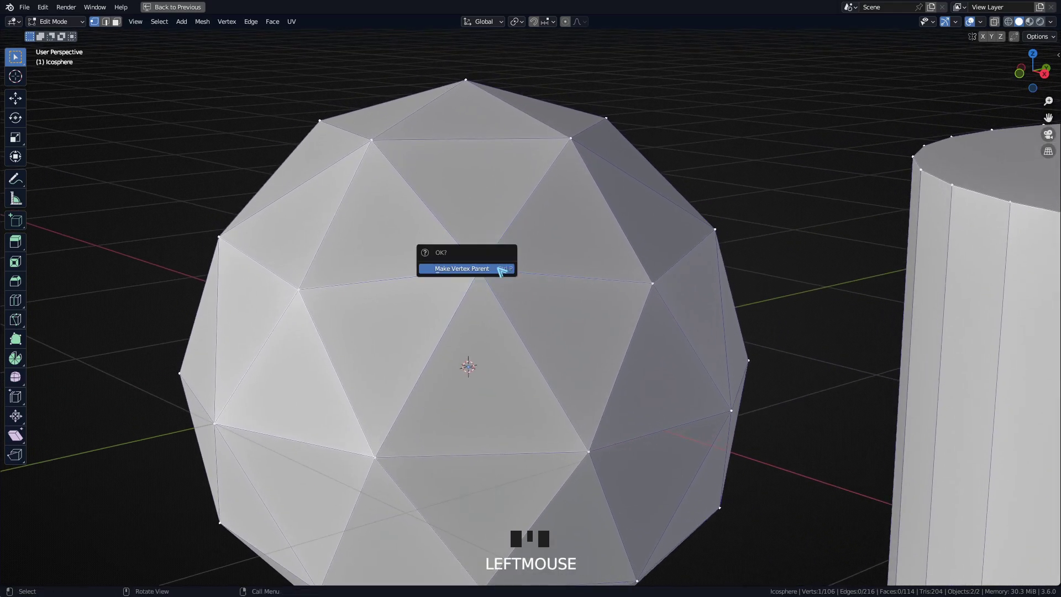
pyautogui.click(501, 268)
# - Check the relationship line in Object Mode and try moving the icosphere's parent vertex to test the cylinder
pyautogui.scroll(-4, 581, 276)
pyautogui.keyDown('shift'); pyautogui.moveTo(580, 276); pyautogui.dragTo(324, 215, button='middle'); pyautogui.keyUp('shift')
pyautogui.press('Tab')
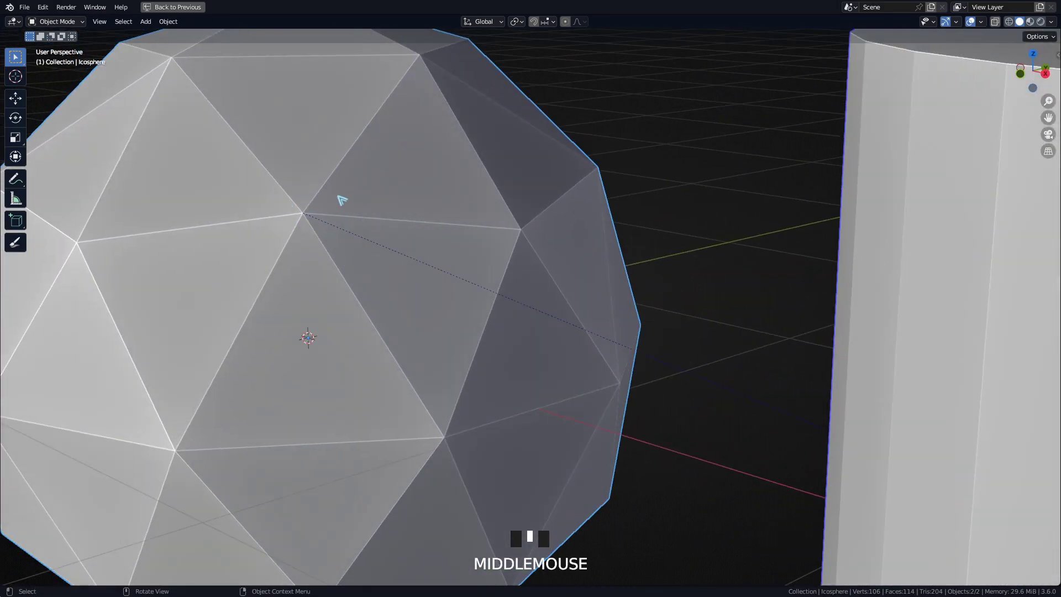
pyautogui.scroll(-4, 337, 200)
pyautogui.press('Tab')
pyautogui.click(323, 204)
pyautogui.press('g')
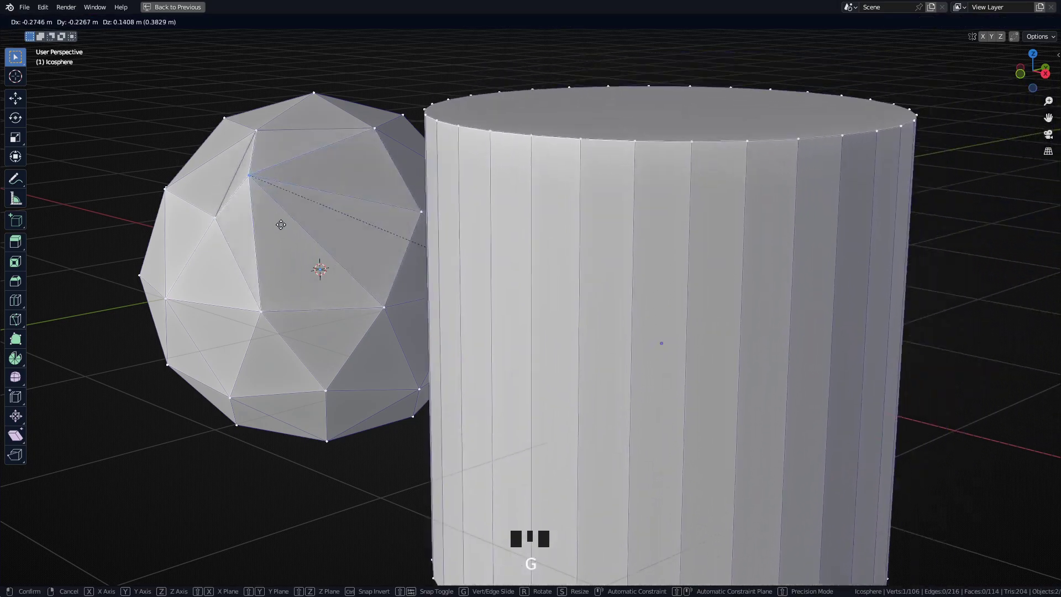
pyautogui.scroll(-2, 387, 199)
pyautogui.keyDown('shift'); pyautogui.moveTo(387, 198); pyautogui.dragTo(448, 235, button='middle'); pyautogui.keyUp('shift')
pyautogui.rightClick(412, 187)
pyautogui.scroll(4, 439, 238)
pyautogui.moveTo(434, 241); pyautogui.dragTo(417, 243, button='middle')
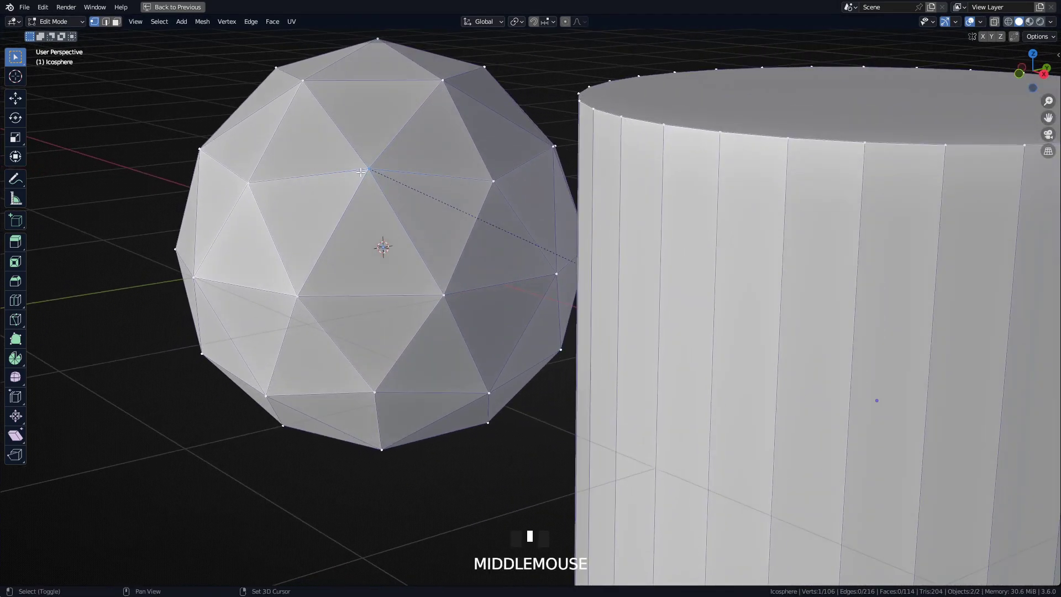
# - Select the three corner vertices of a front triangle on the icosphere and make them the cylinder's vertex parent
pyautogui.moveTo(347, 125); pyautogui.dragTo(508, 323)
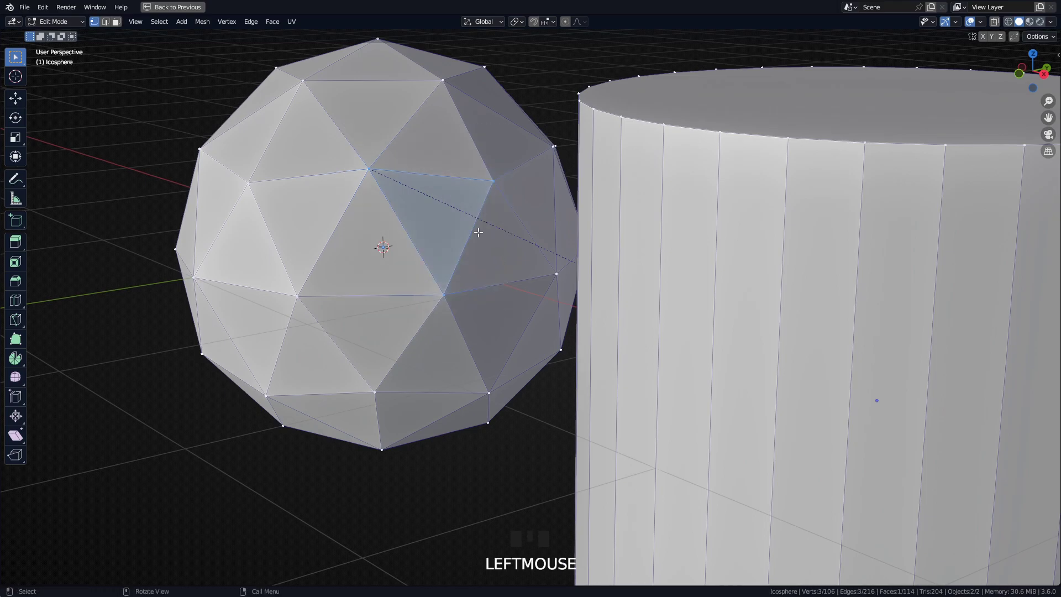
pyautogui.hotkey('ctrl', 'p')
pyautogui.hotkey('ctrl', 'p')
pyautogui.click(401, 232)
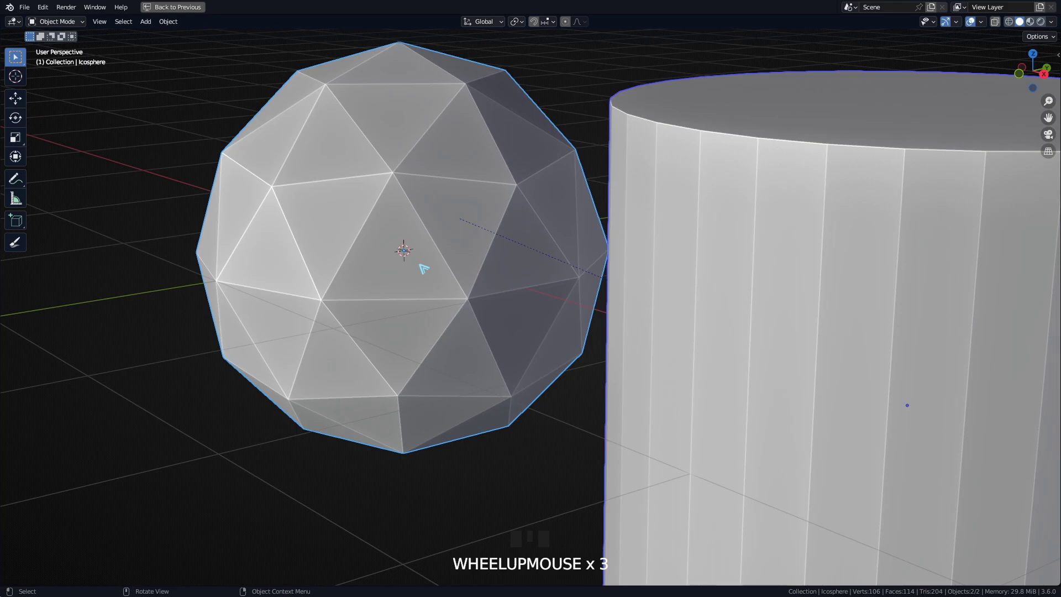
# - Select the parent triangle in face mode and try moving it to test how the cylinder follows
pyautogui.press('Tab')
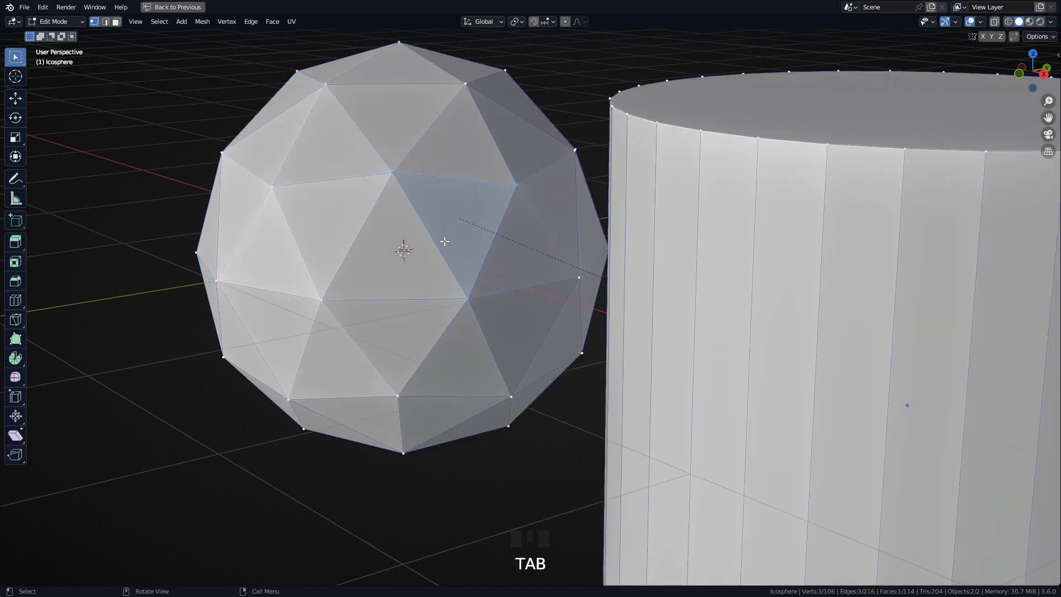
pyautogui.moveTo(444, 240); pyautogui.dragTo(473, 241, button='middle')
pyautogui.scroll(1, 475, 242)
pyautogui.scroll(2, 474, 241)
pyautogui.press('3')
pyautogui.click(479, 329)
pyautogui.scroll(-3, 479, 329)
pyautogui.keyDown('shift'); pyautogui.moveTo(478, 329); pyautogui.dragTo(445, 225, button='middle'); pyautogui.keyUp('shift')
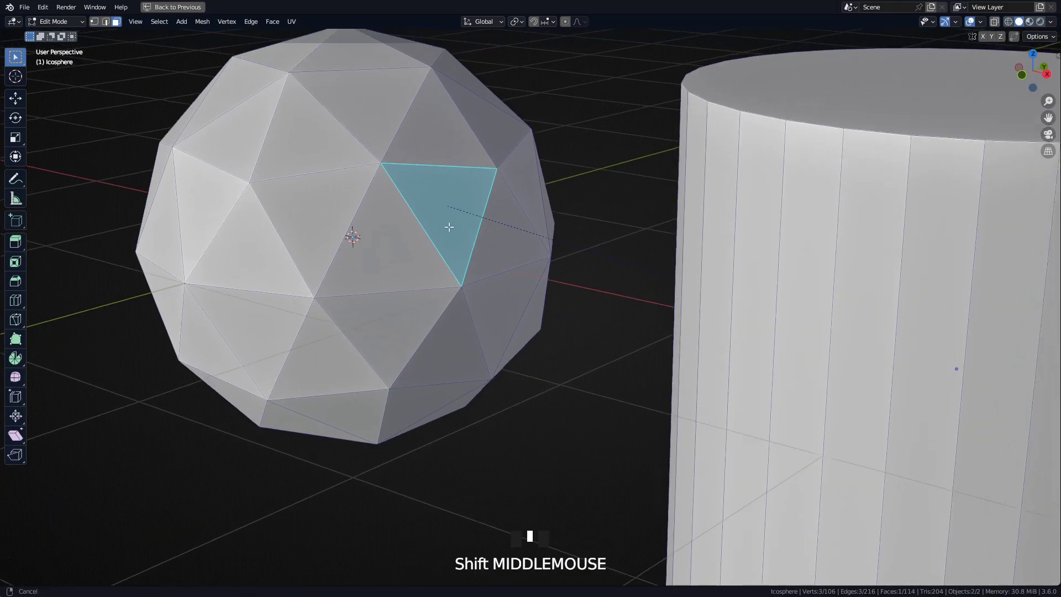
pyautogui.press('g')
pyautogui.rightClick(540, 265)
# - Try rotating the parent triangle with both standard and trackball rotation to test the cylinder's orientation
pyautogui.moveTo(540, 265); pyautogui.dragTo(630, 263, button='middle')
pyautogui.scroll(-2, 630, 262)
pyautogui.keyDown('shift'); pyautogui.moveTo(630, 262); pyautogui.dragTo(358, 241, button='middle'); pyautogui.keyUp('shift')
pyautogui.press('r')
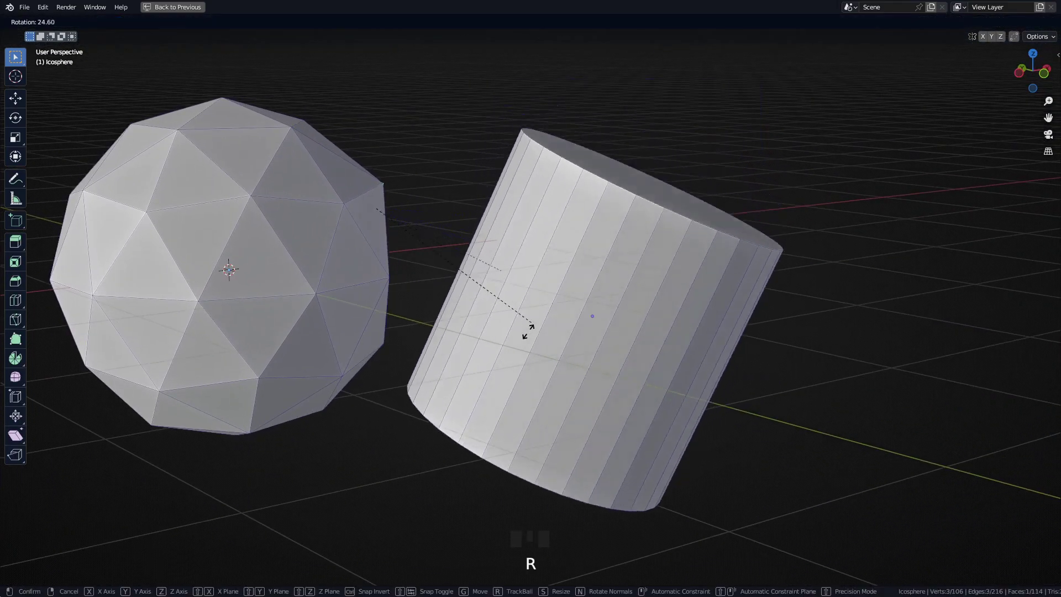
pyautogui.rightClick(486, 171)
pyautogui.moveTo(530, 212); pyautogui.dragTo(480, 235, button='middle')
pyautogui.press('r')
pyautogui.press('r')
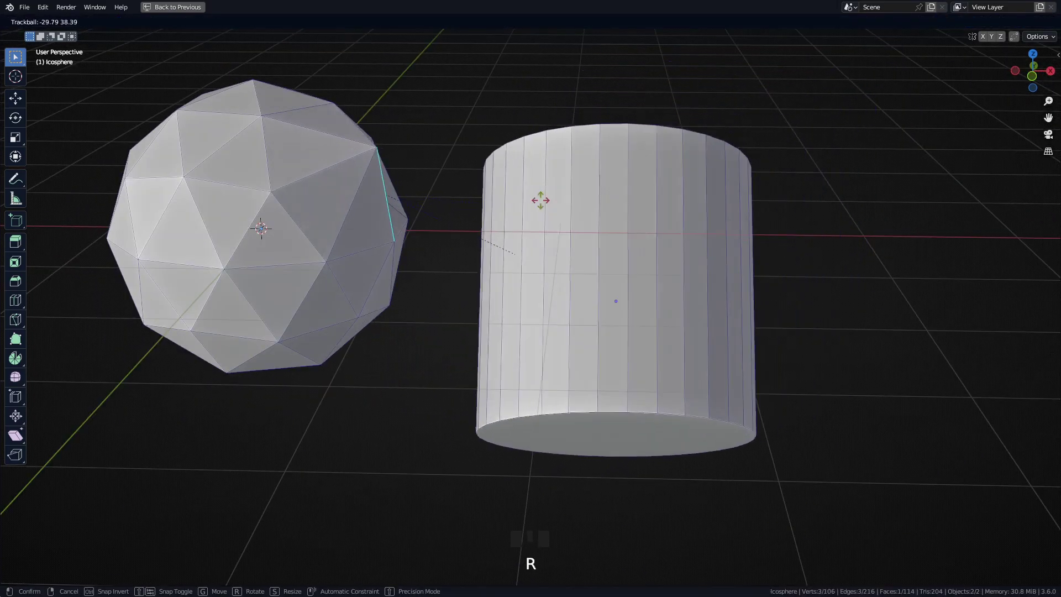
pyautogui.rightClick(437, 208)
# - Switch the icosphere's mesh editing to vertex selection around the parent triangle
pyautogui.scroll(-2, 438, 208)
pyautogui.moveTo(437, 208); pyautogui.dragTo(486, 220, button='middle')
pyautogui.press('1')
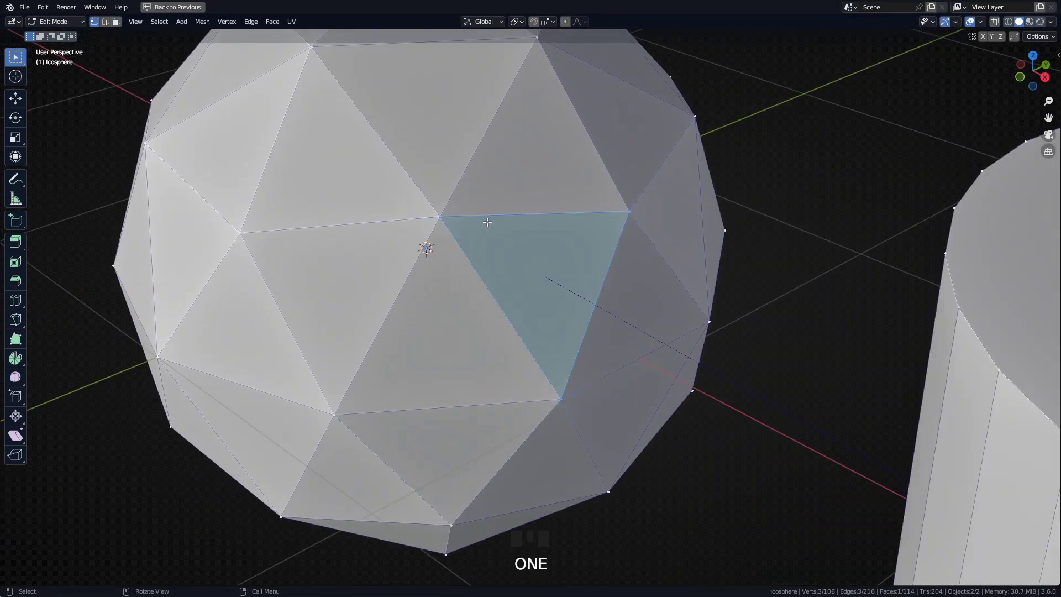